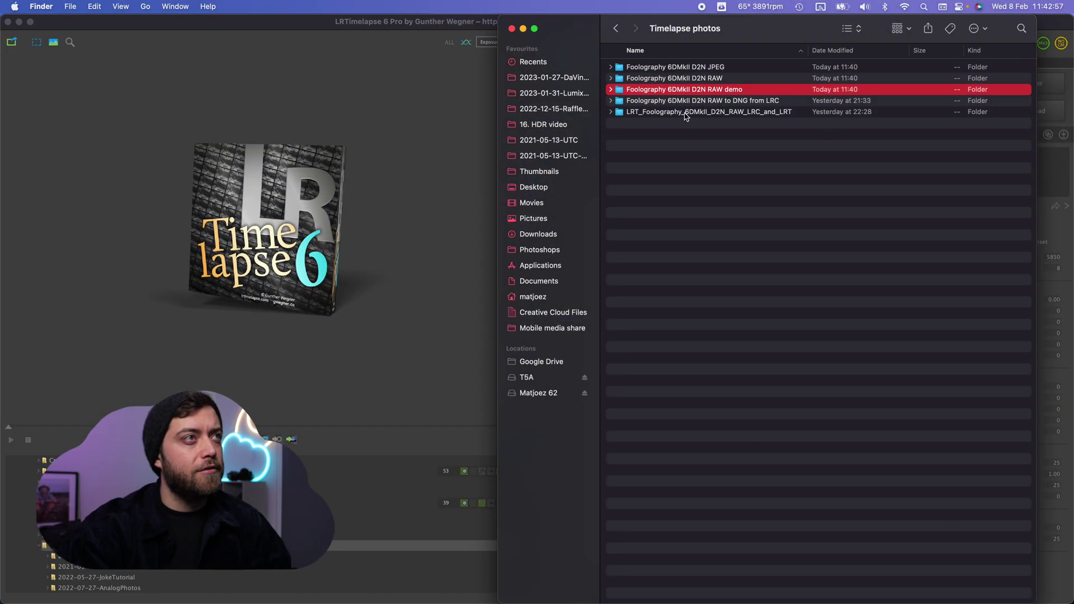
Step: Preview the Foolography 6DMkII D2N RAW demo folder, then drag its 649 images into LRTimelapse
key("space")
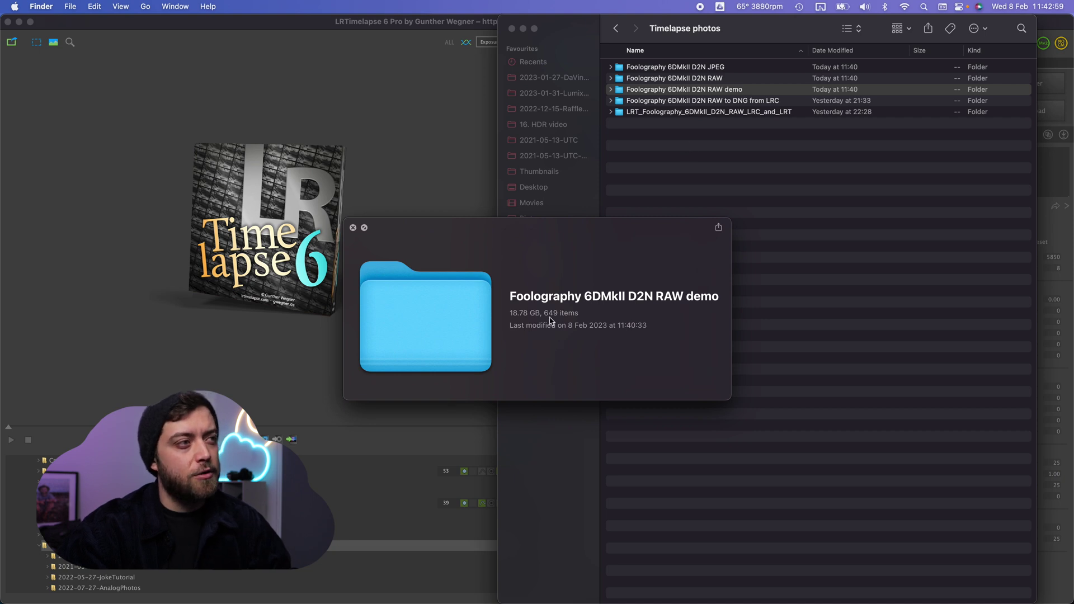
key("space")
left_click_drag(621, 92, 380, 212)
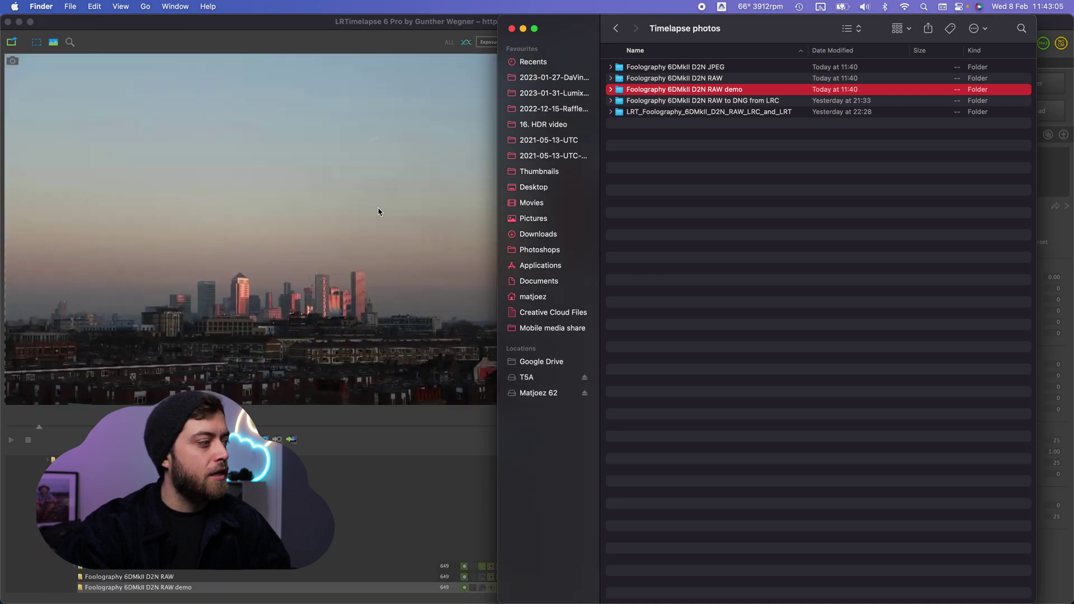
left_click(363, 23)
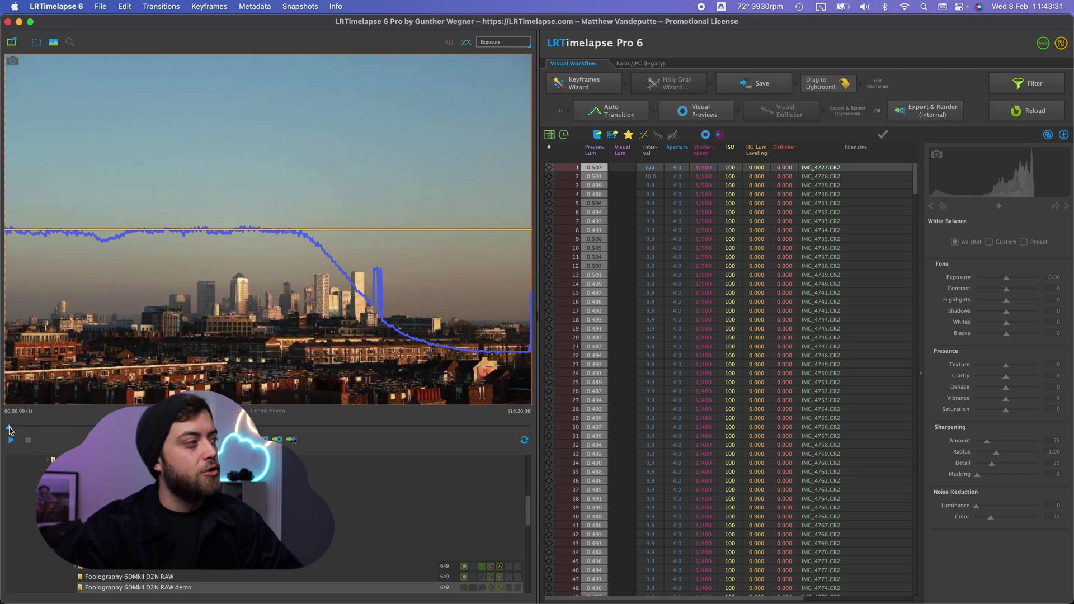
left_click_drag(9, 430, 2, 386)
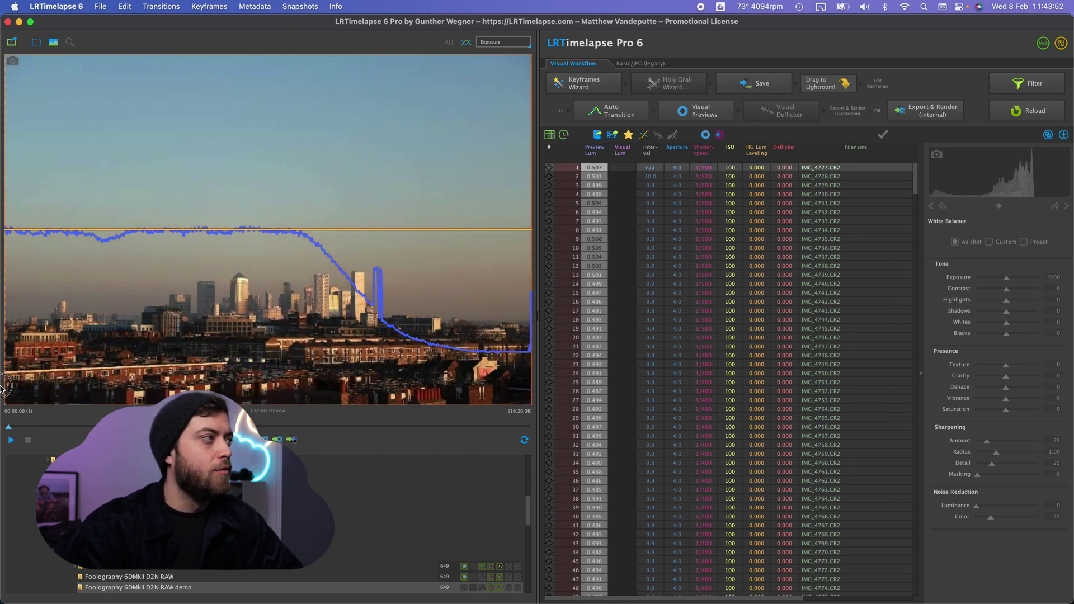
Step: Create 10 evenly spaced keyframes with the Keyframes Wizard and save them to the images
left_click(585, 84)
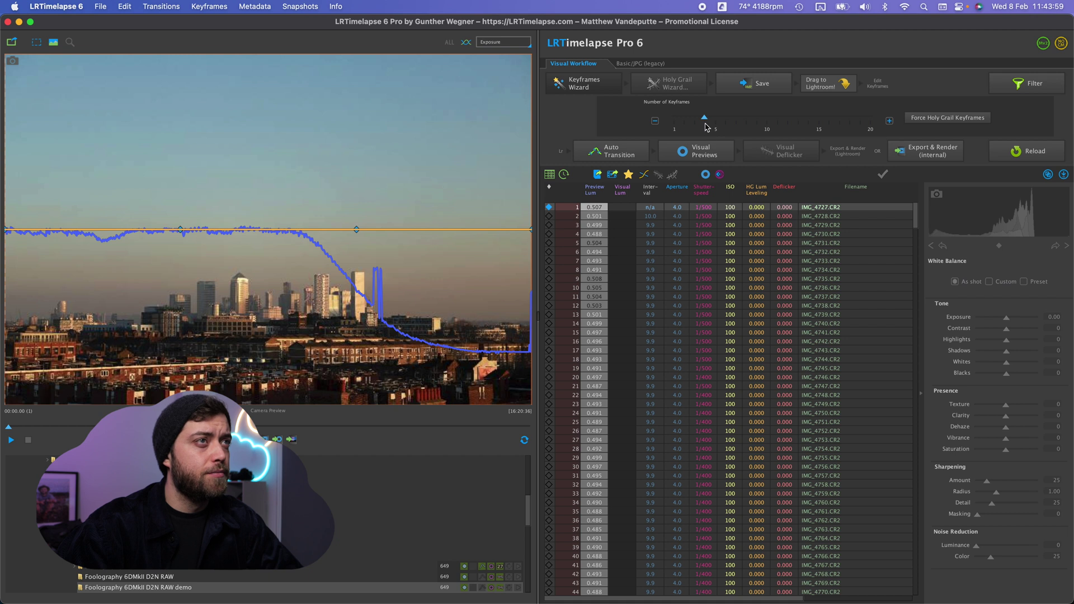
left_click_drag(705, 125, 770, 127)
left_click(728, 86)
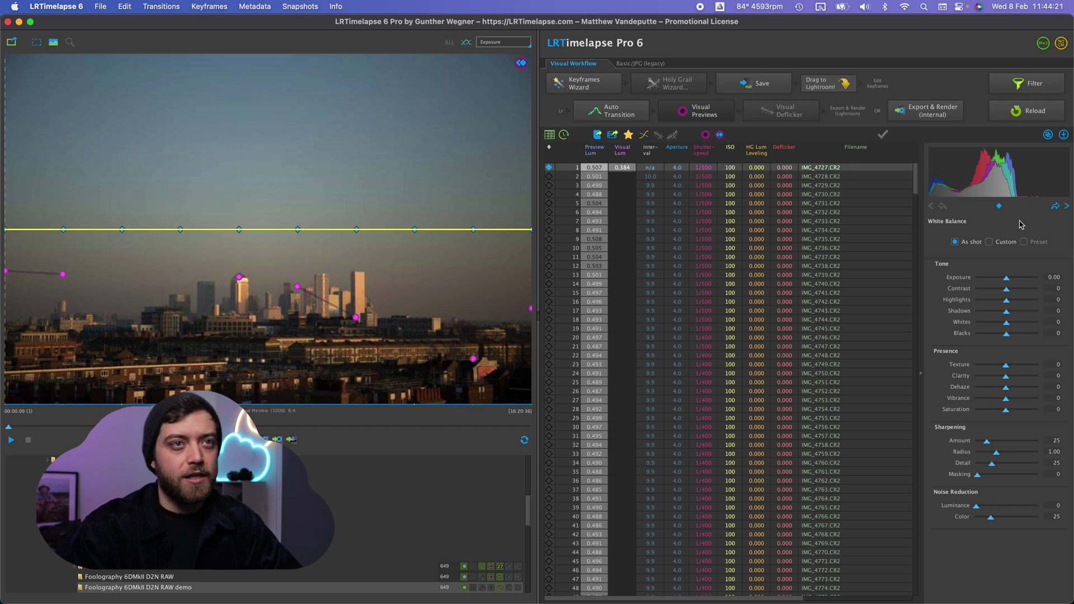
Step: Set white balance to Custom and give the first keyframe exposure 0.63, contrast 13, vibrance 14, saturation 10
left_click(989, 242)
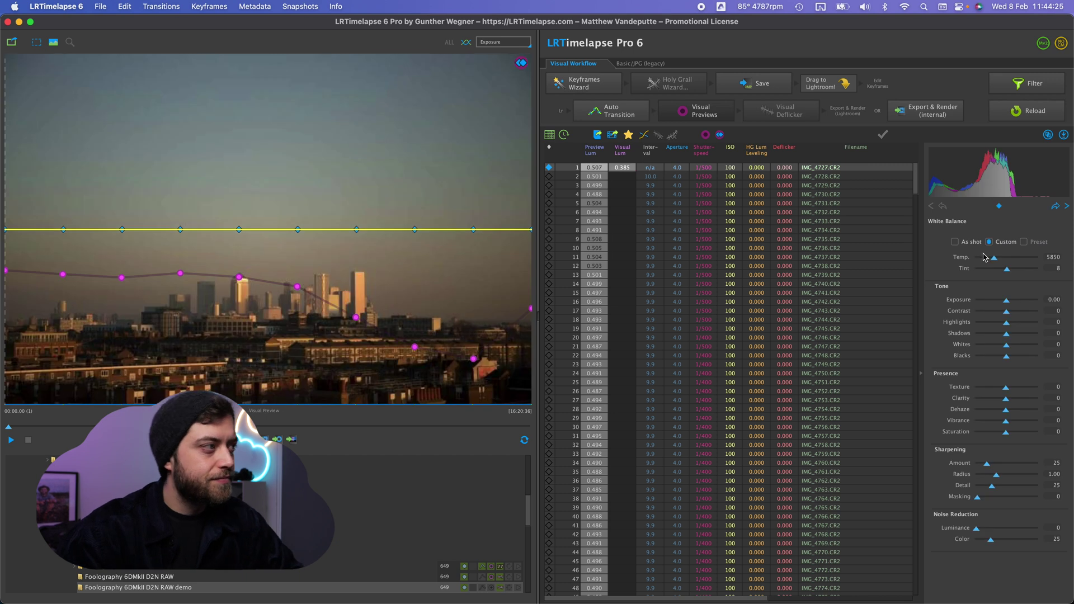
left_click_drag(1008, 304, 1012, 305)
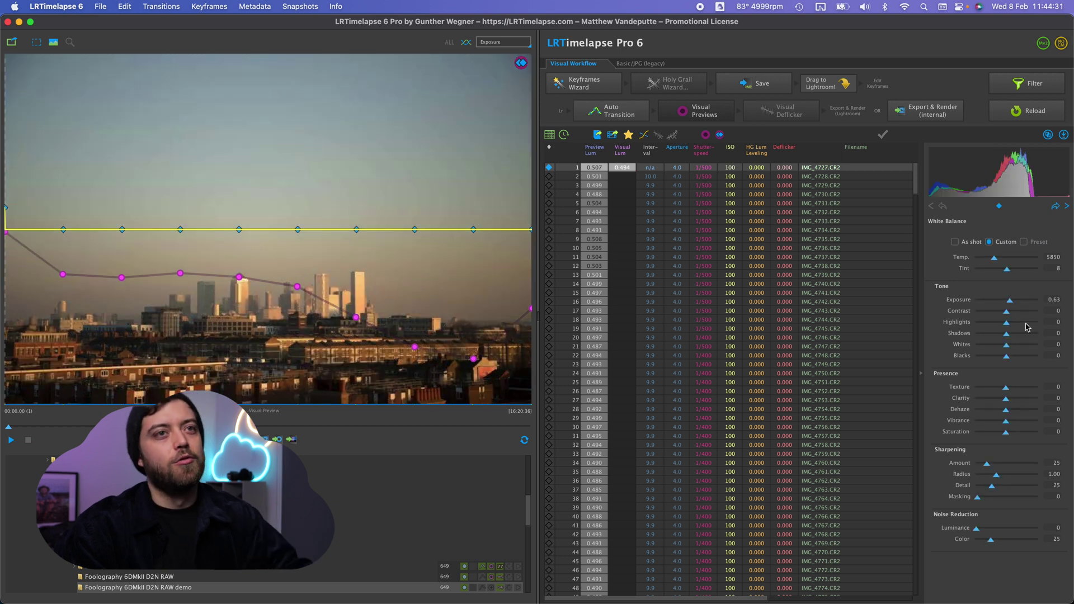
left_click_drag(1007, 312, 1010, 312)
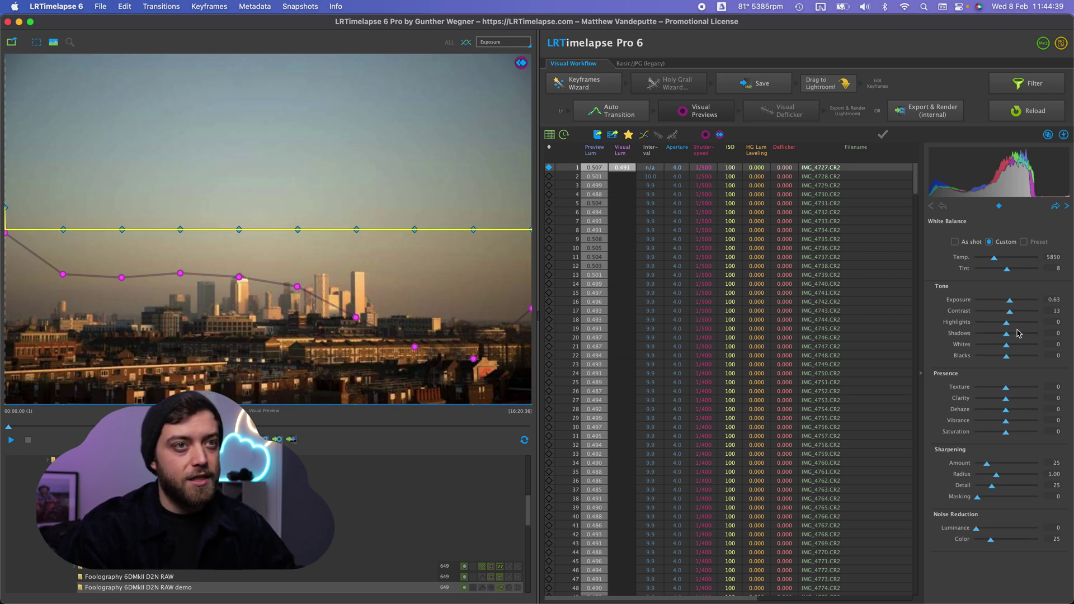
left_click(1011, 421)
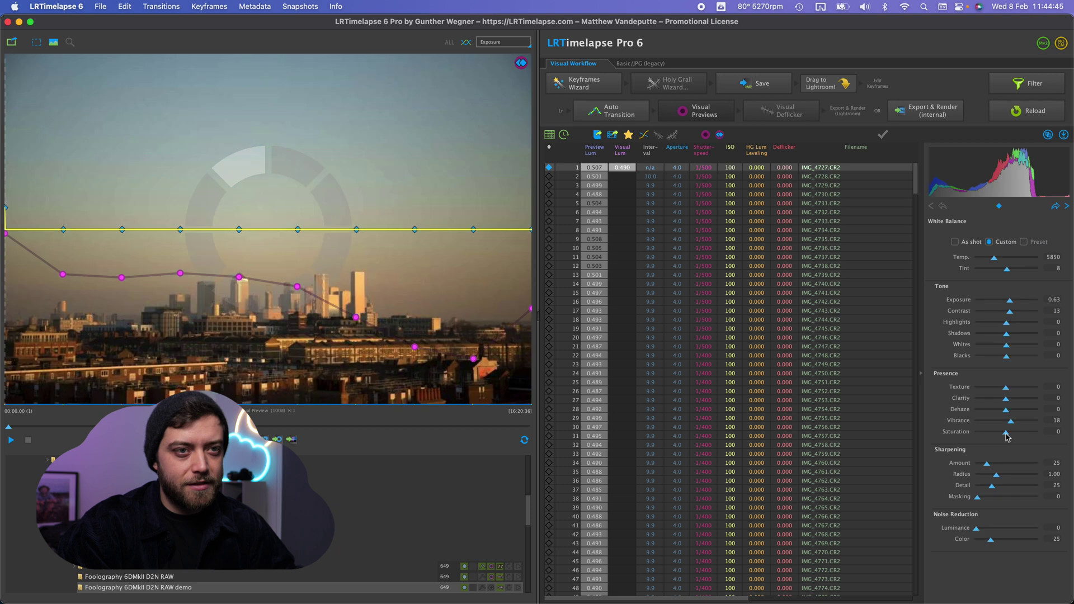
left_click_drag(1006, 433, 1010, 433)
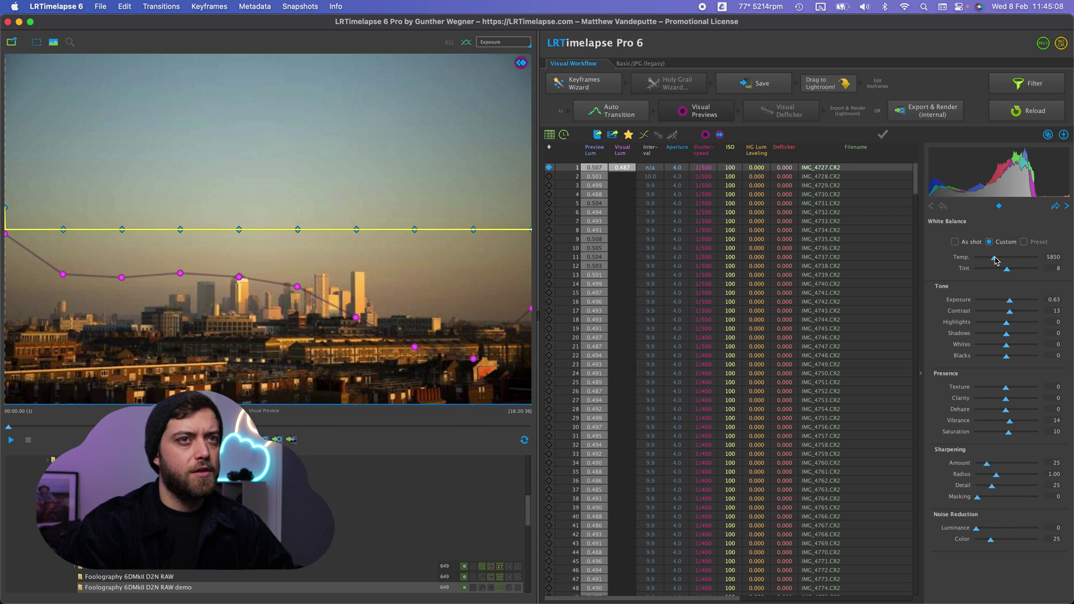
Step: Set the first keyframe's white balance temperature to 5218 and tint to 13
left_click_drag(995, 260, 993, 261)
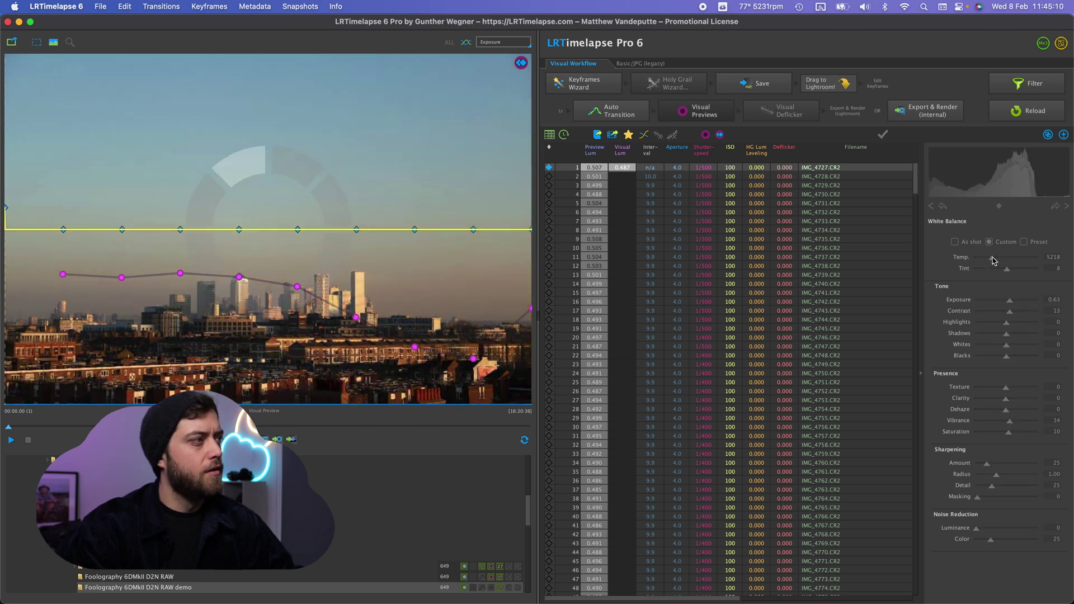
left_click(1007, 272)
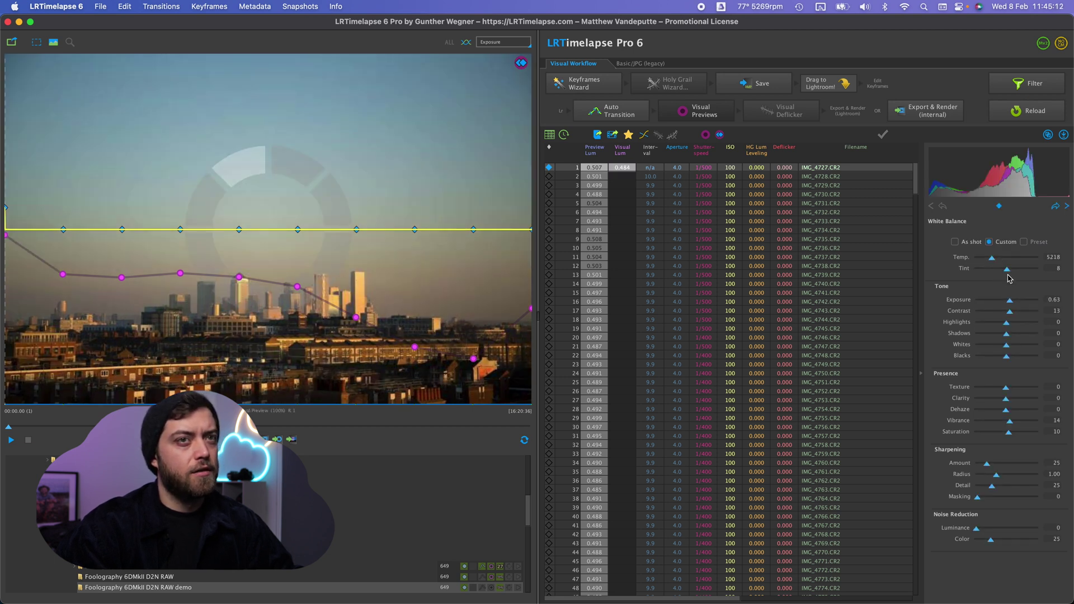
left_click(1009, 272)
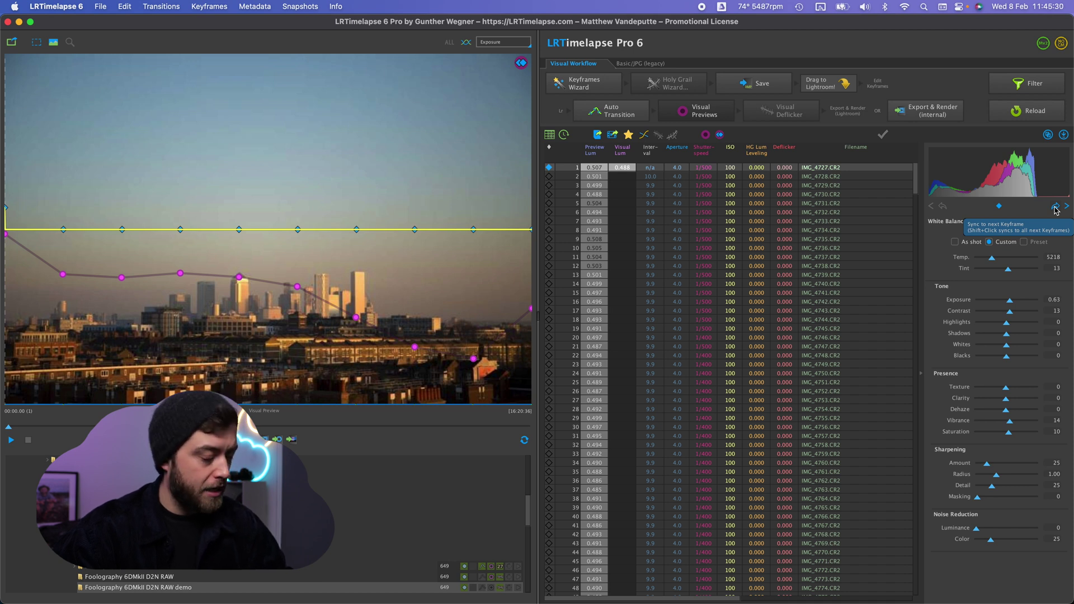
Step: Sync the first keyframe's grade to the later keyframes and step through them to frame 505
left_click(1055, 208)
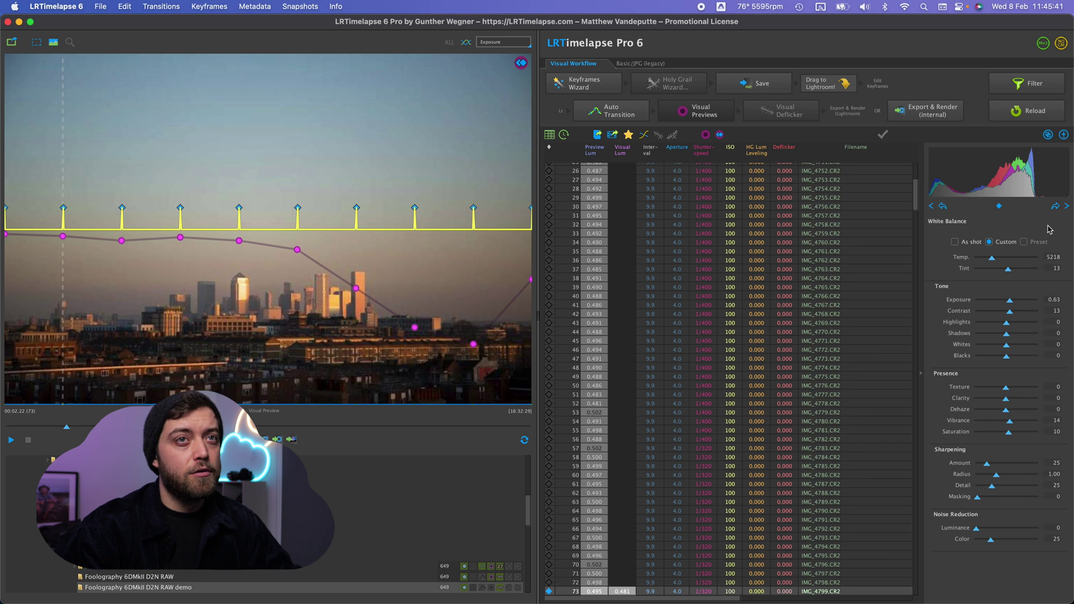
left_click(1068, 207)
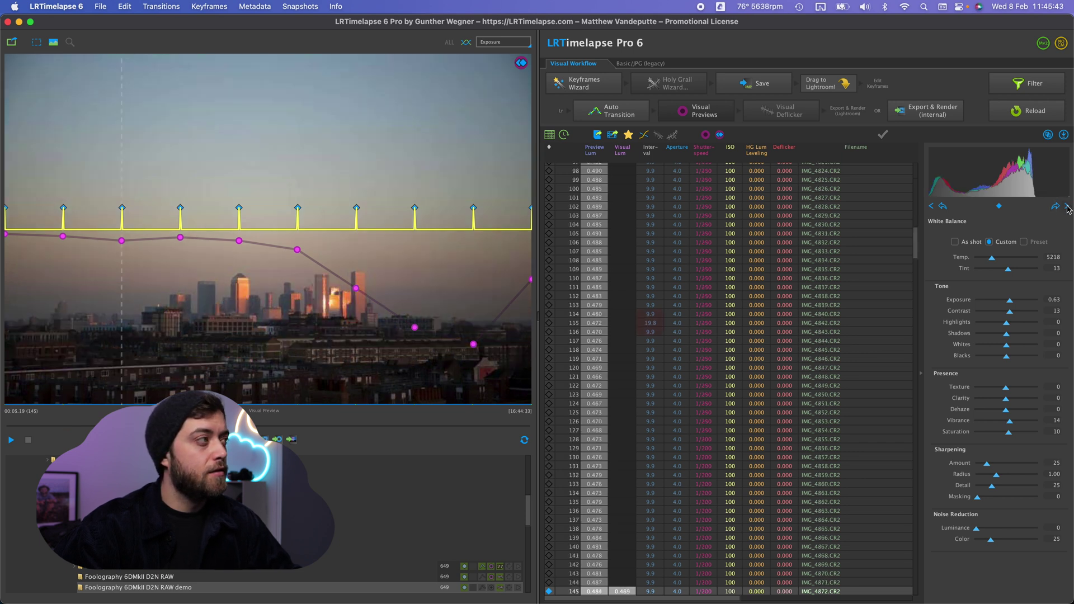
left_click(1068, 207)
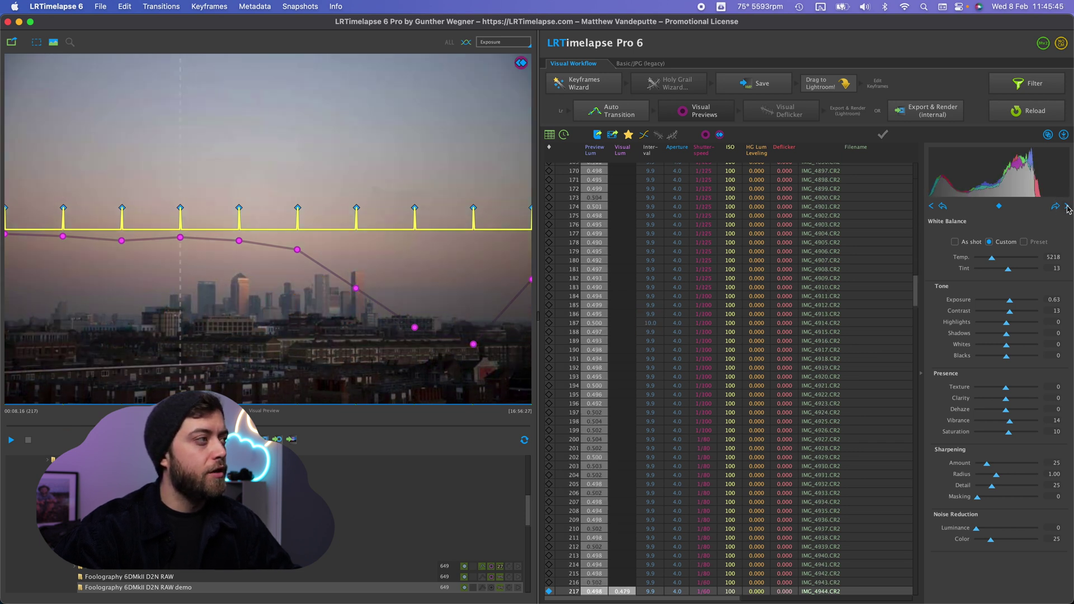
left_click(1068, 206)
left_click(1068, 207)
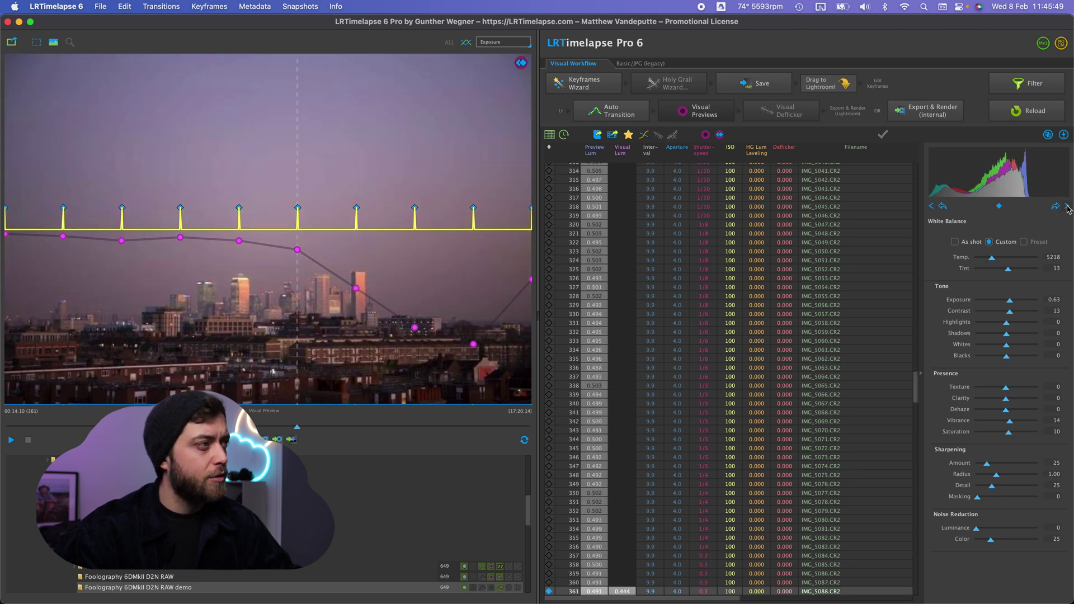
left_click(1068, 207)
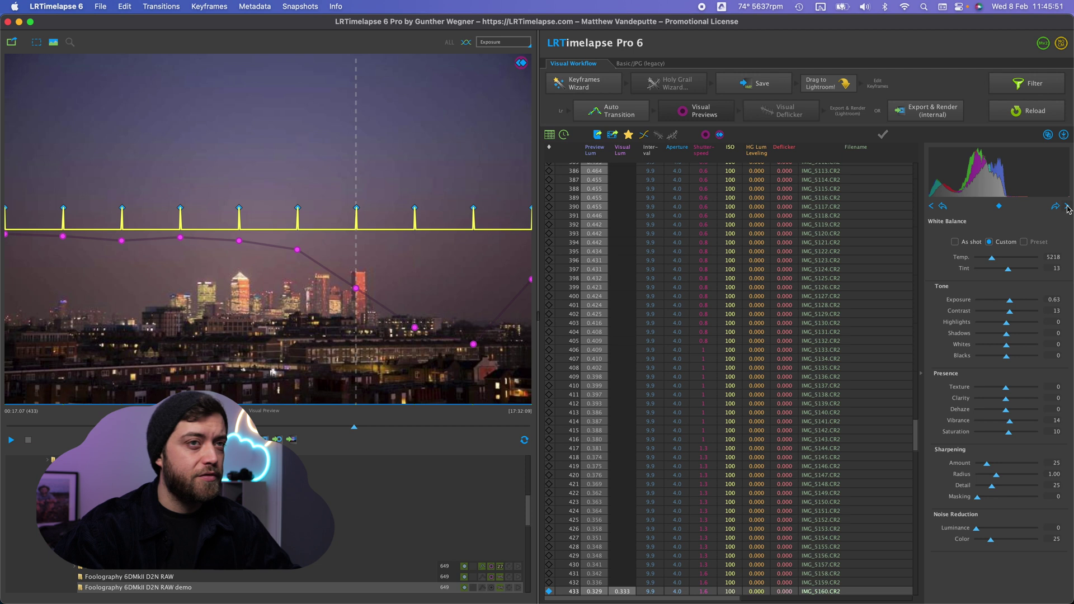
left_click(1068, 207)
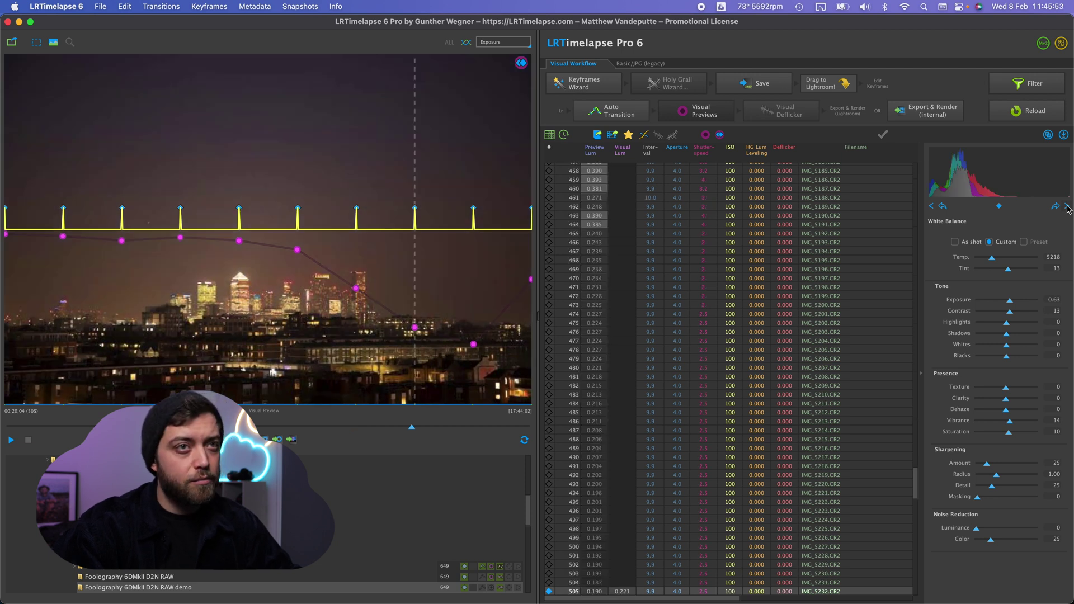
left_click(932, 207)
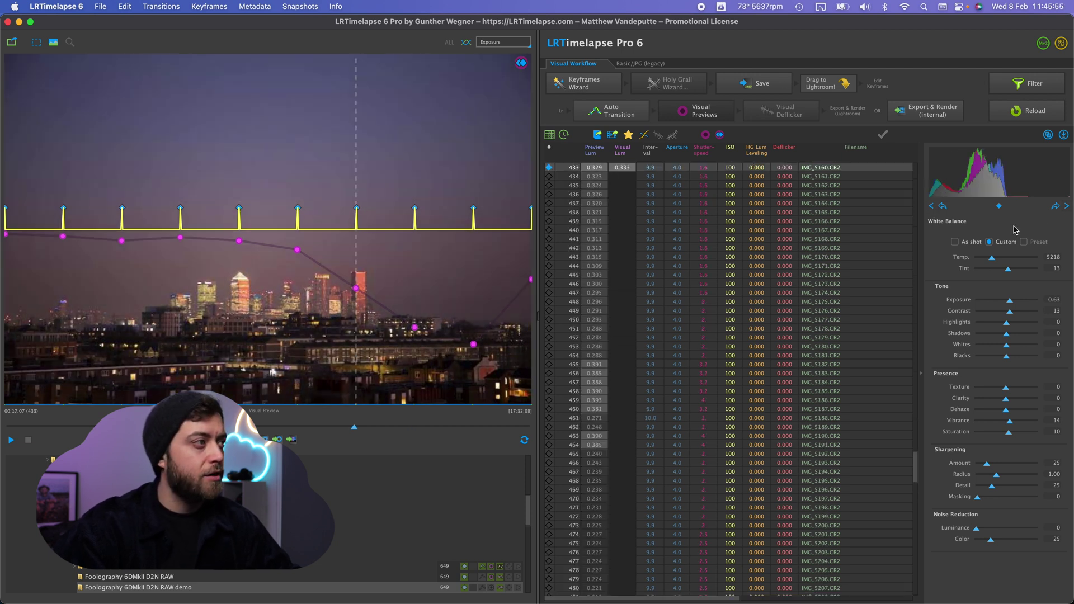
left_click(1068, 207)
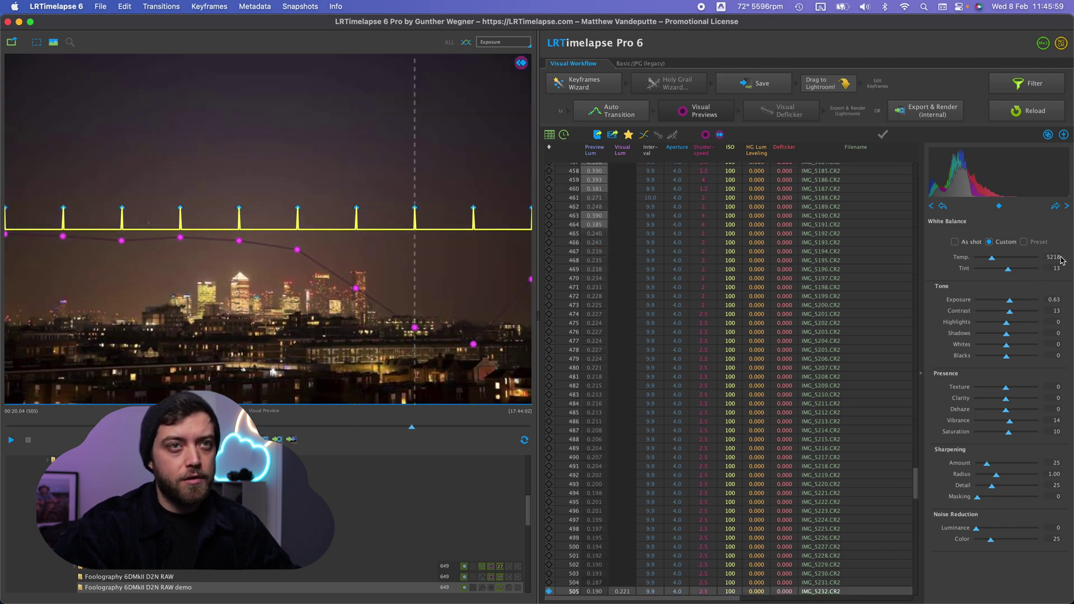
Step: Cool the night keyframes at frames 505 and 577 to a temperature around 3598, ending on frame 649
left_click_drag(992, 259, 985, 260)
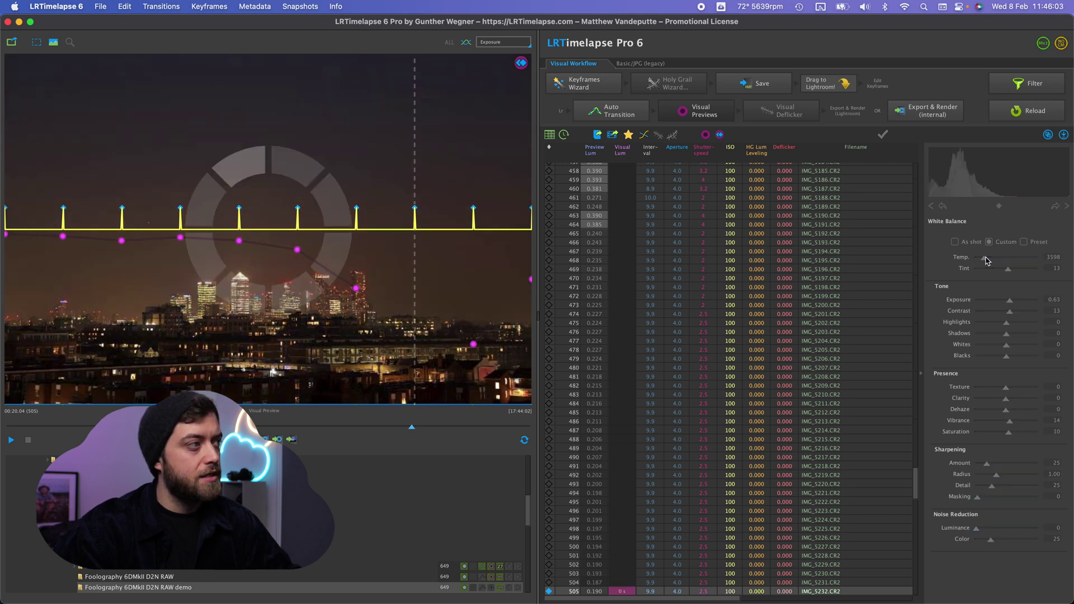
left_click_drag(986, 261, 987, 258)
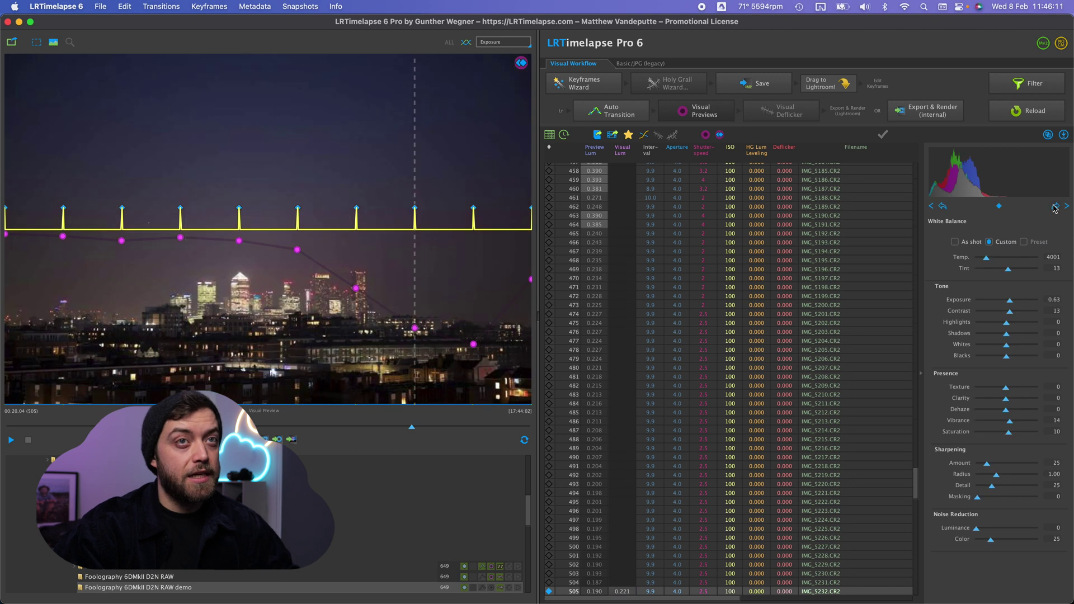
left_click(1055, 207)
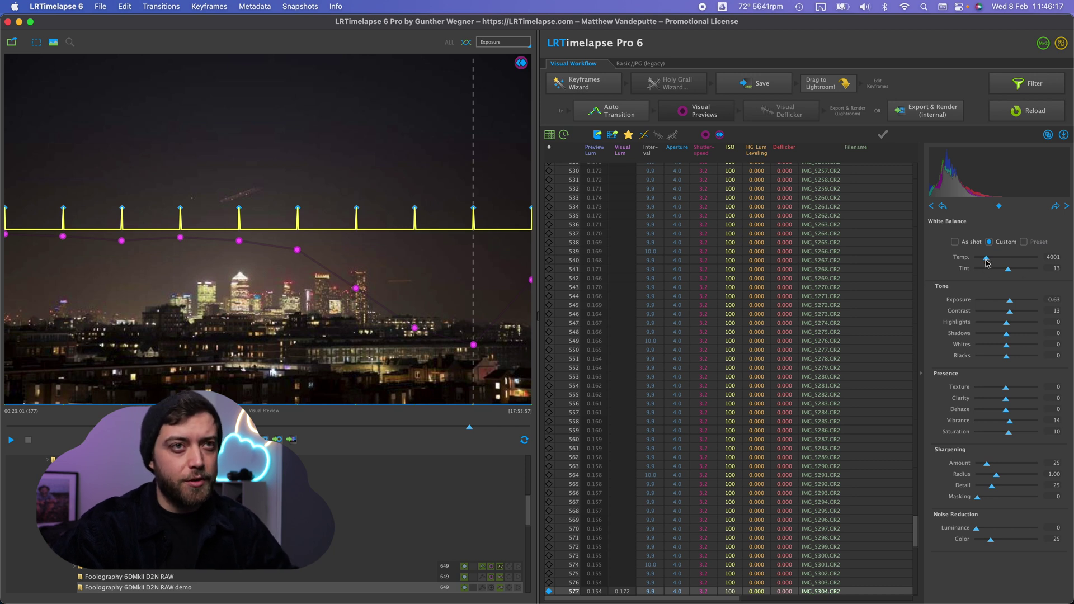
left_click_drag(985, 261, 983, 260)
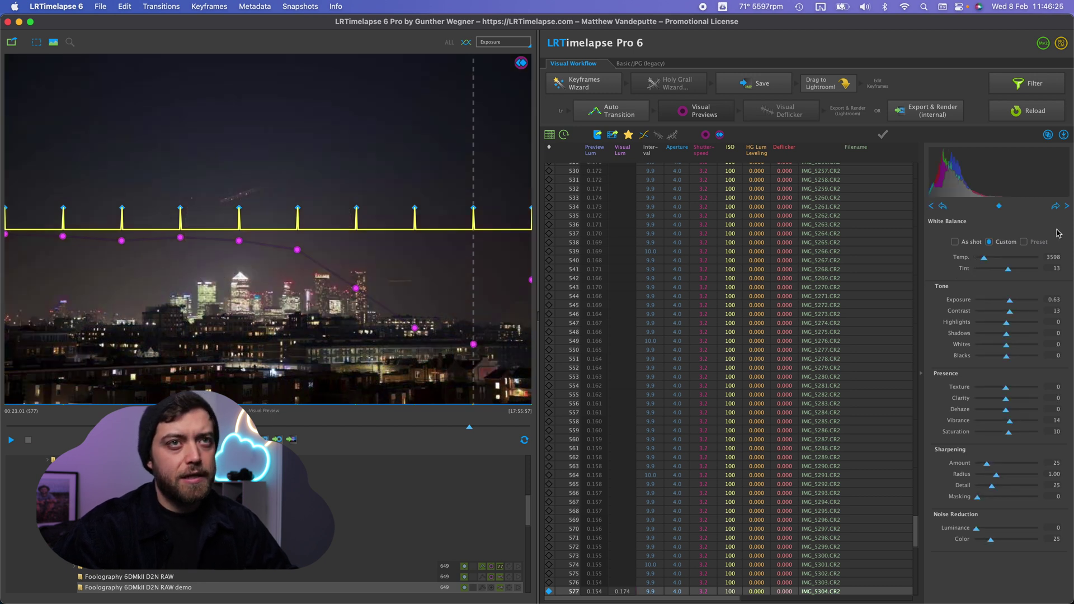
left_click(1056, 208)
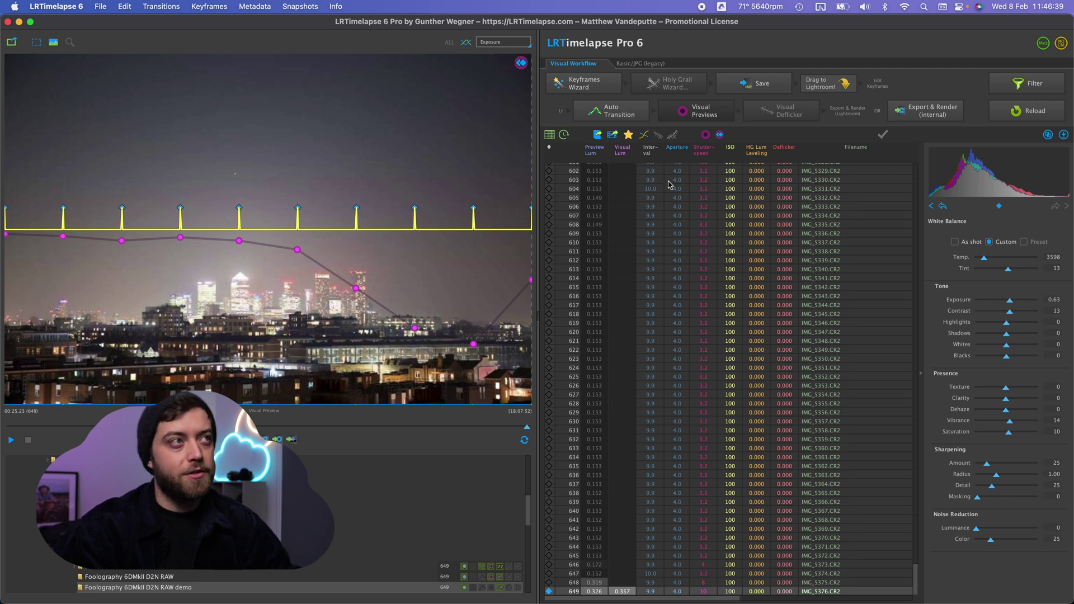
Step: Generate visual previews so the purple Visual Lum curve is plotted for every frame
left_click(618, 111)
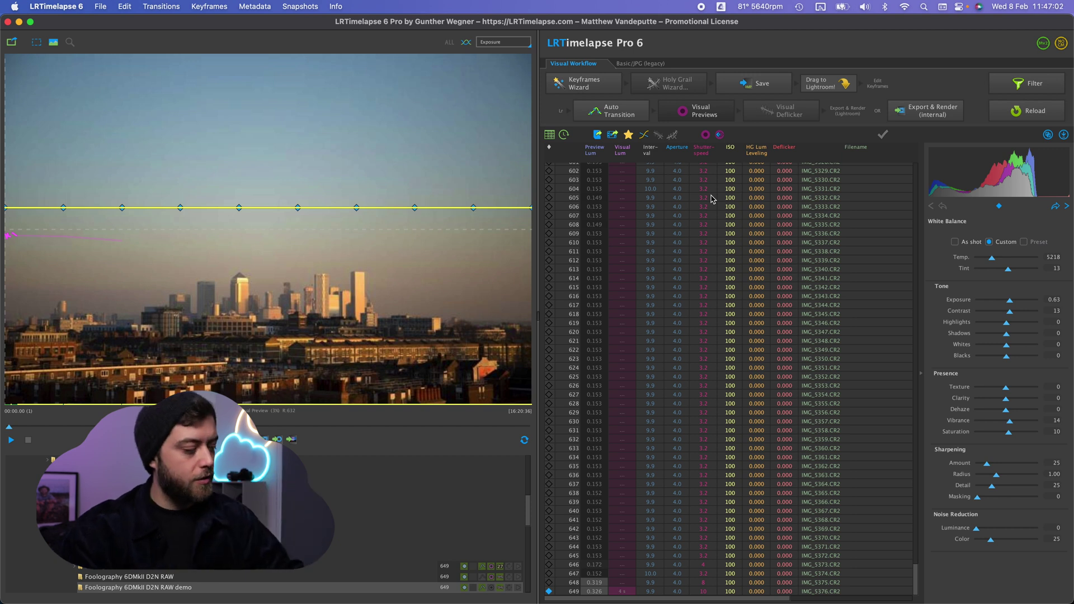
mouse_move(800, 602)
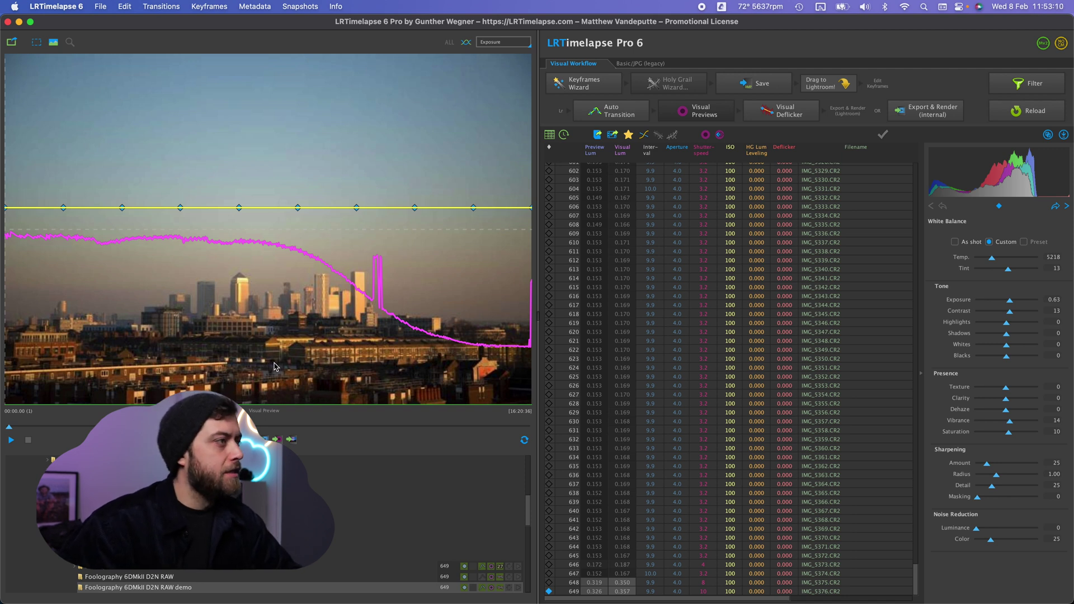
left_click(11, 440)
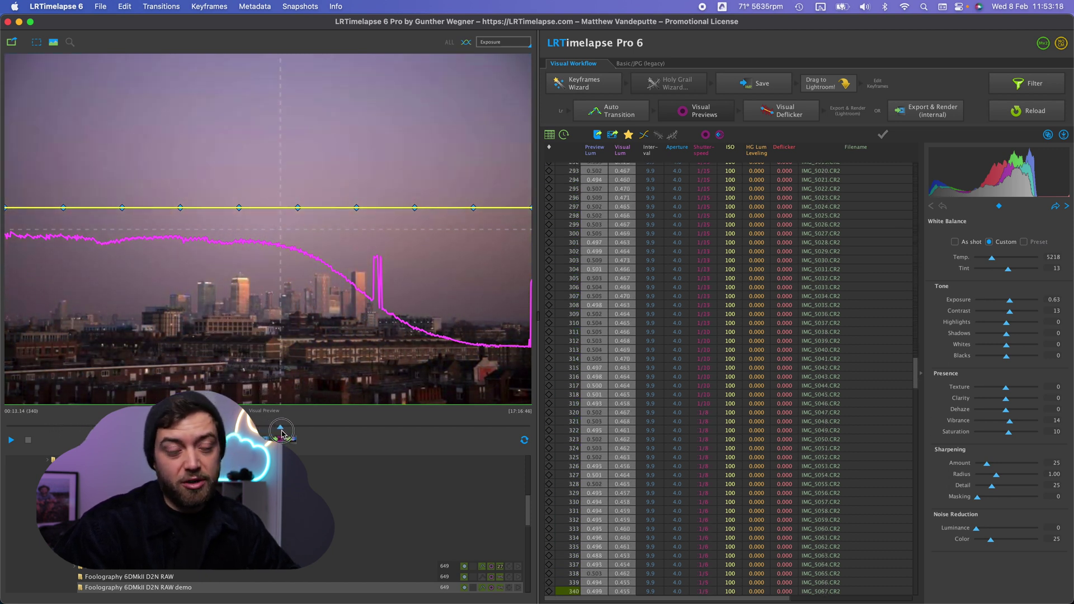
left_click_drag(281, 432, 42, 428)
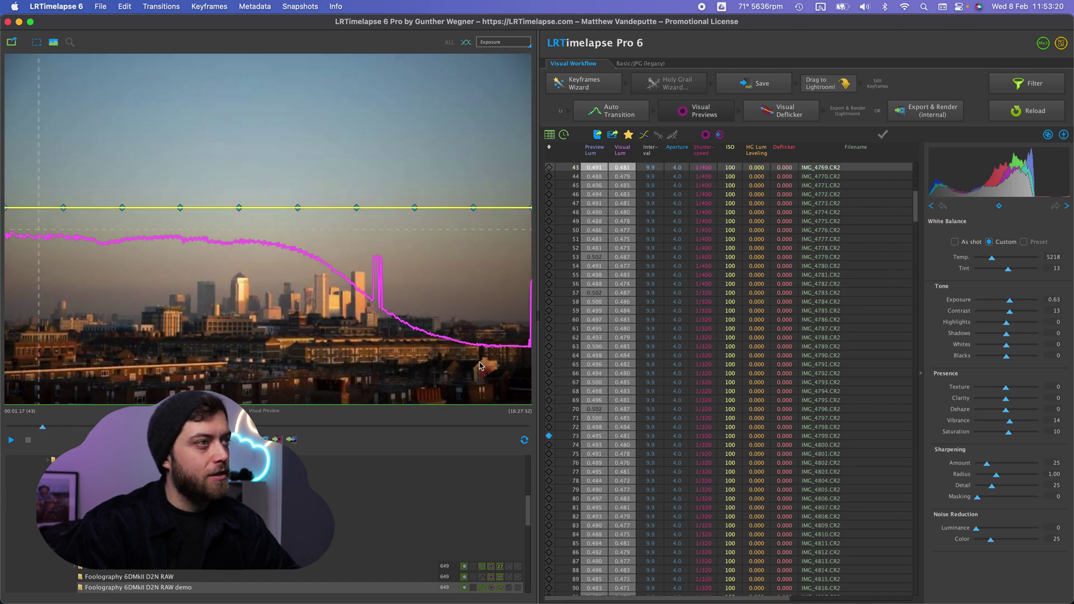
scroll(630, 290, "up", 10)
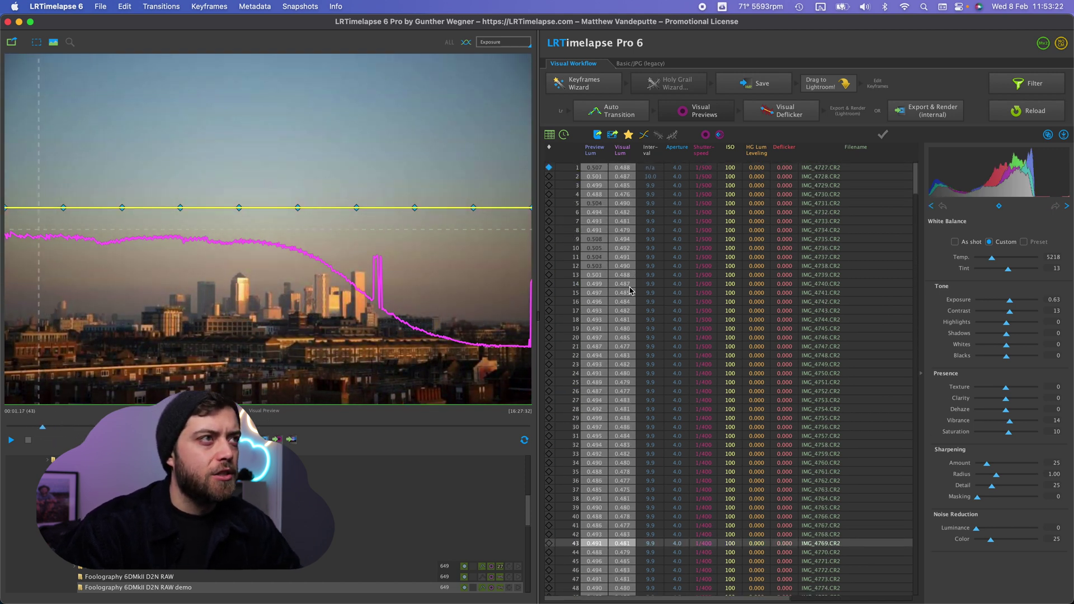
scroll(689, 266, "down", 1)
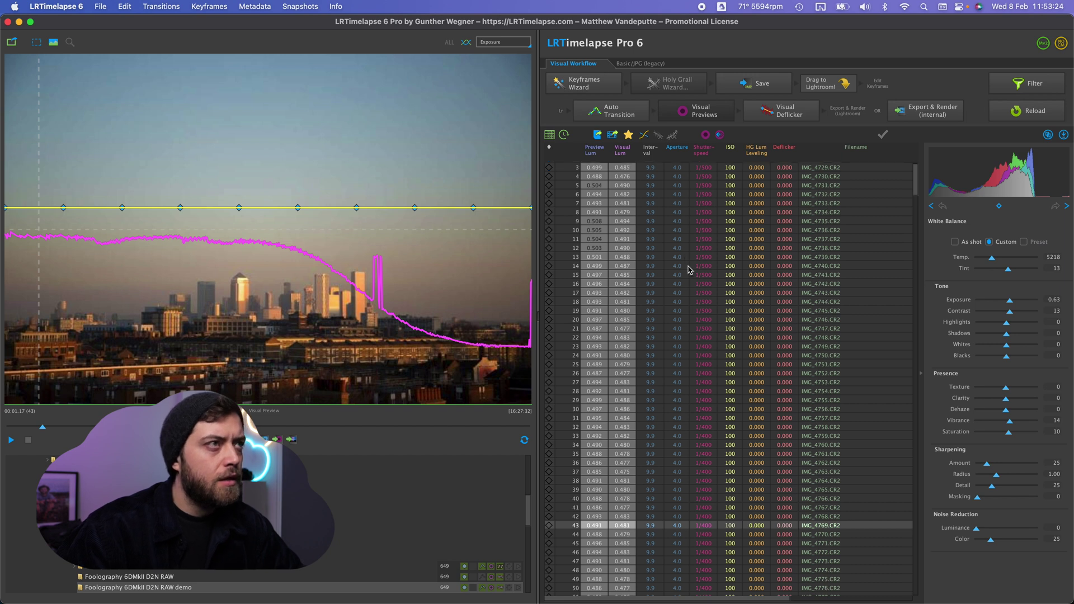
left_click(708, 311)
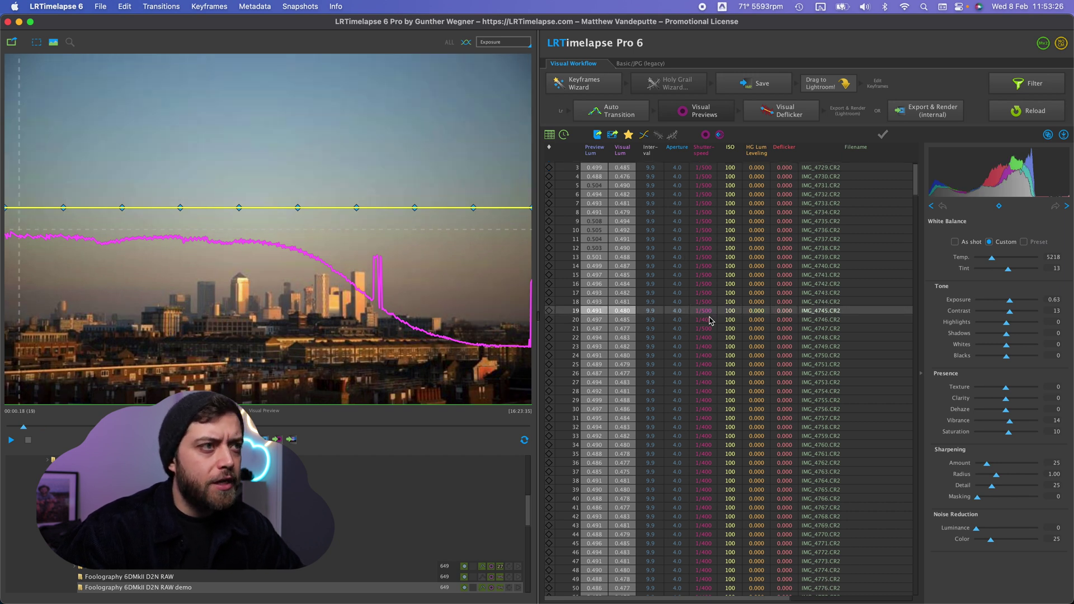
left_click(710, 319)
left_click(709, 311)
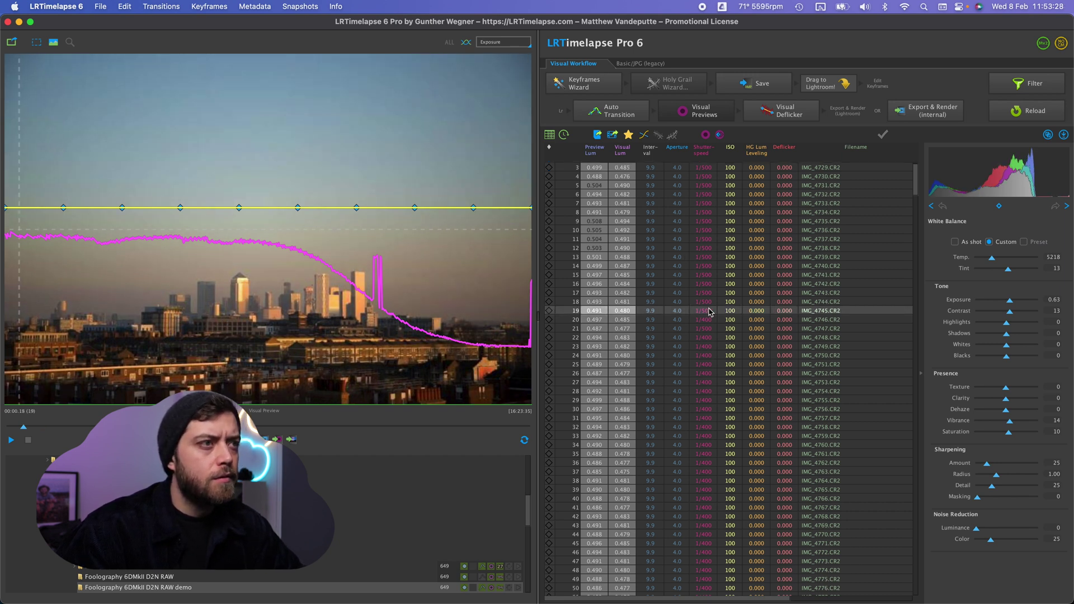
scroll(709, 312, "down", 10)
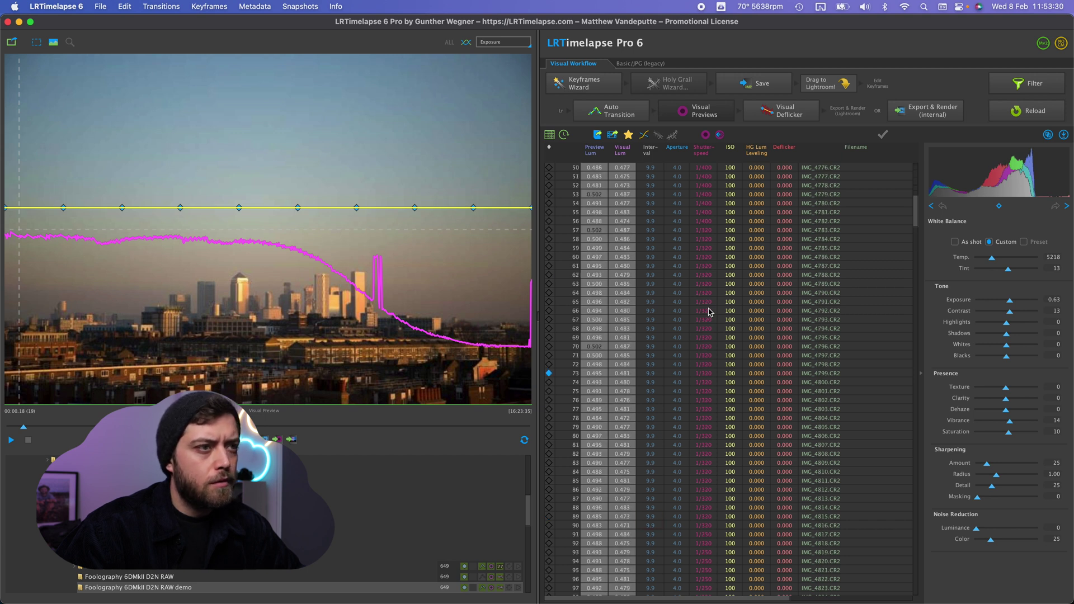
scroll(709, 312, "down", 9)
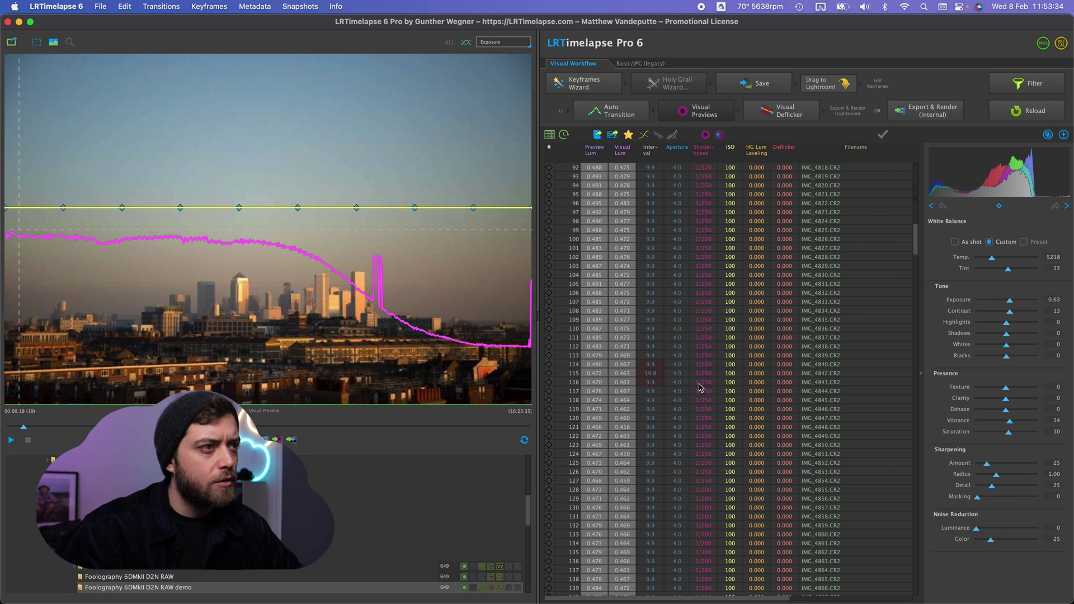
left_click(705, 364)
left_click(704, 374)
left_click(698, 365)
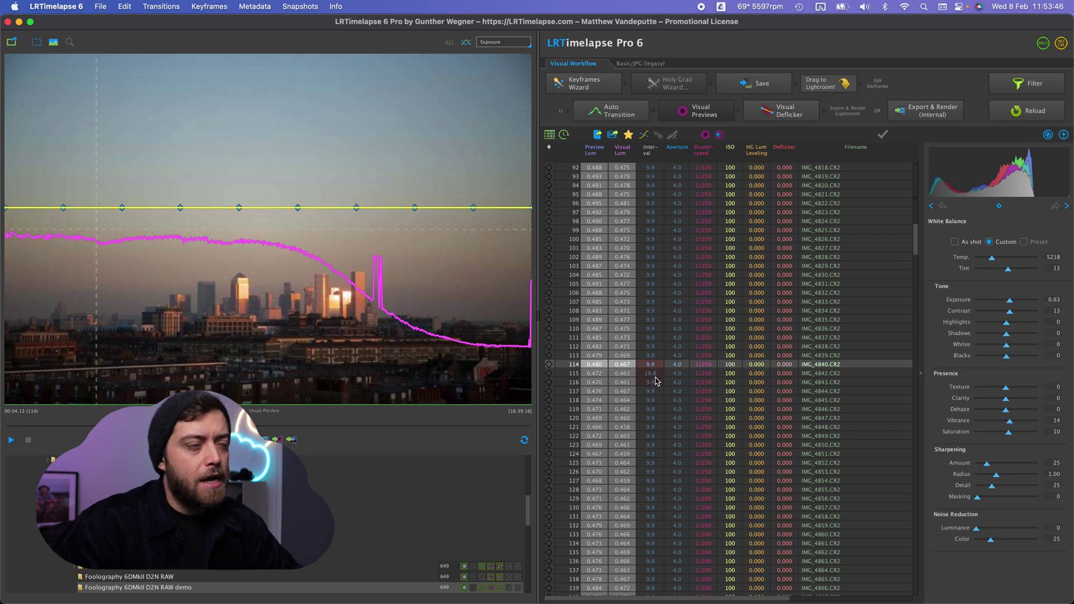
left_click(838, 371)
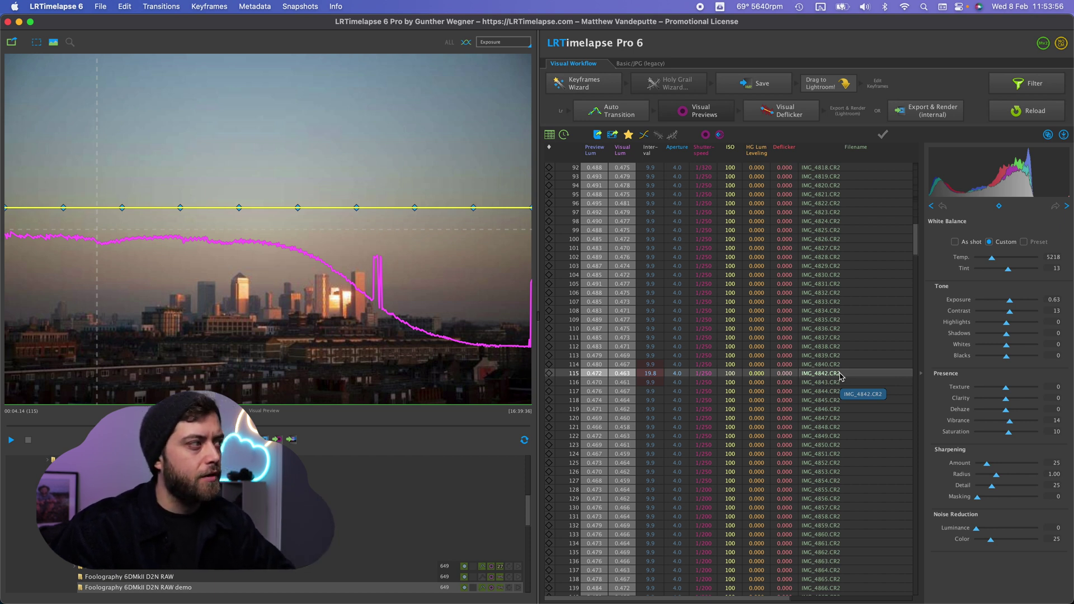
scroll(839, 376, "down", 7)
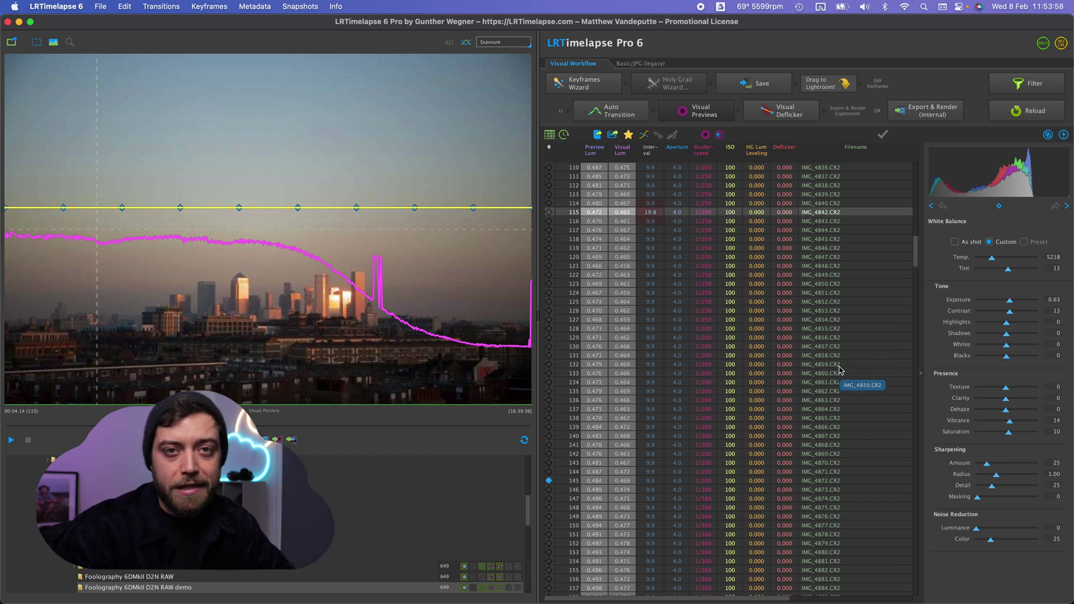
left_click_drag(916, 251, 934, 451)
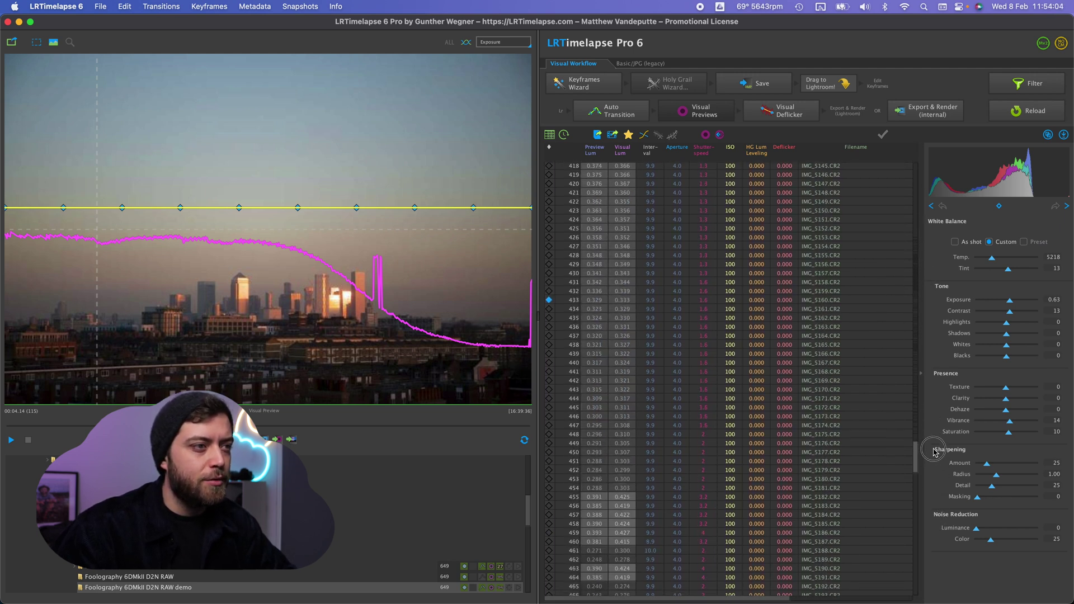
mouse_move(101, 426)
left_mouse_down()
mouse_move(382, 431)
mouse_move(8, 427)
left_mouse_up()
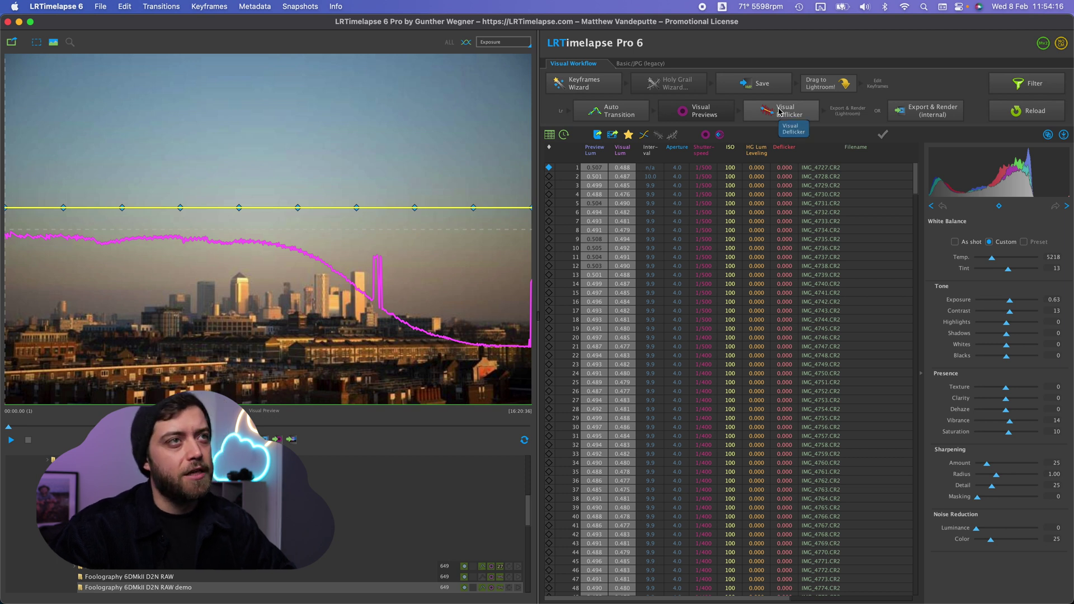
Step: Apply a Visual Deflicker to the whole sequence with smoothing raised to about 16
left_click(779, 111)
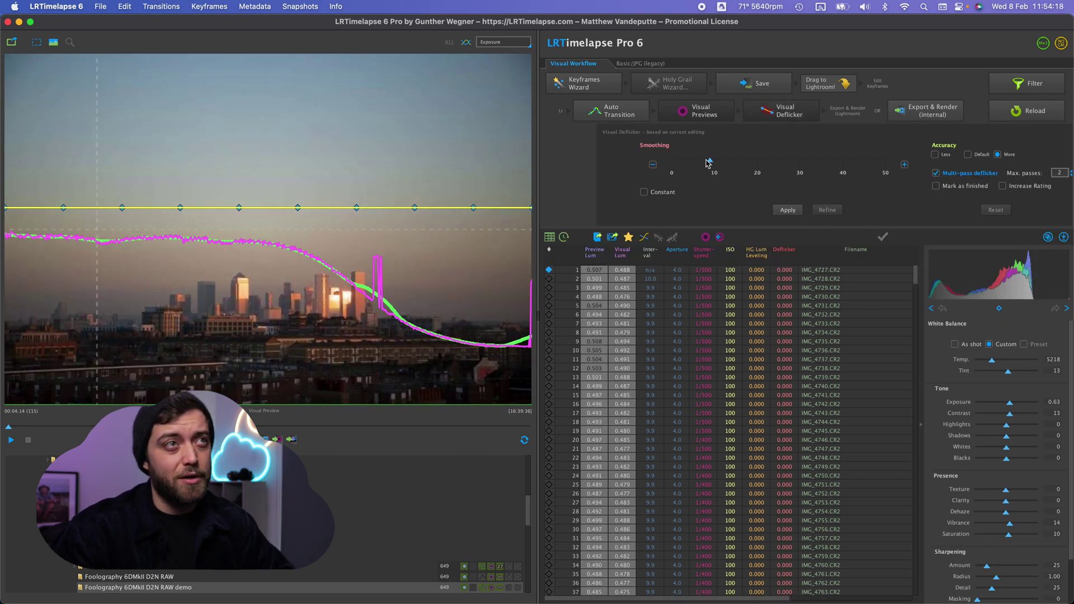
left_click_drag(710, 163, 749, 165)
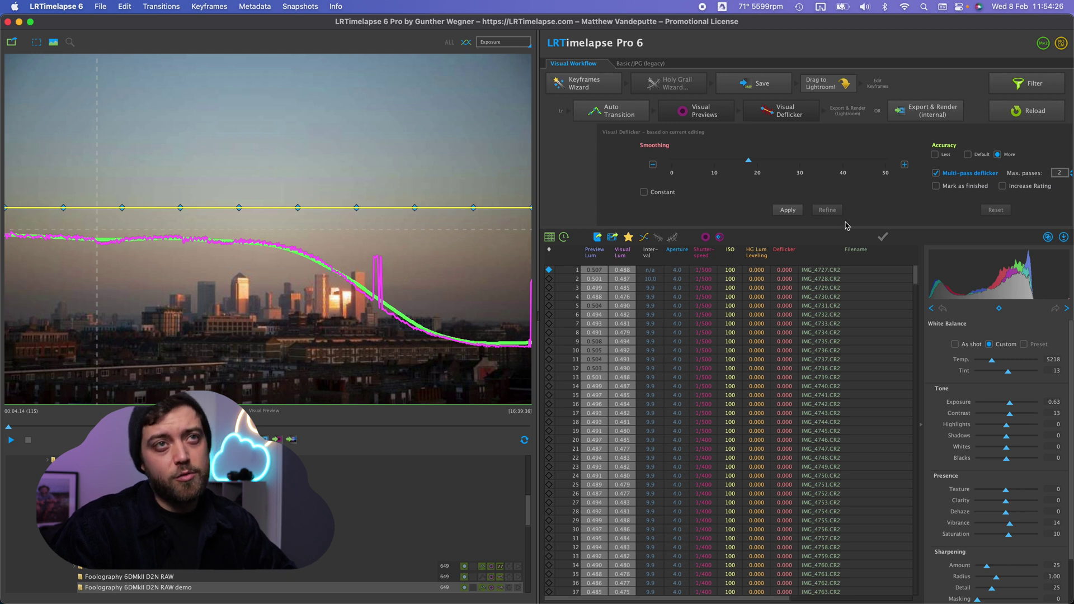
left_click(787, 210)
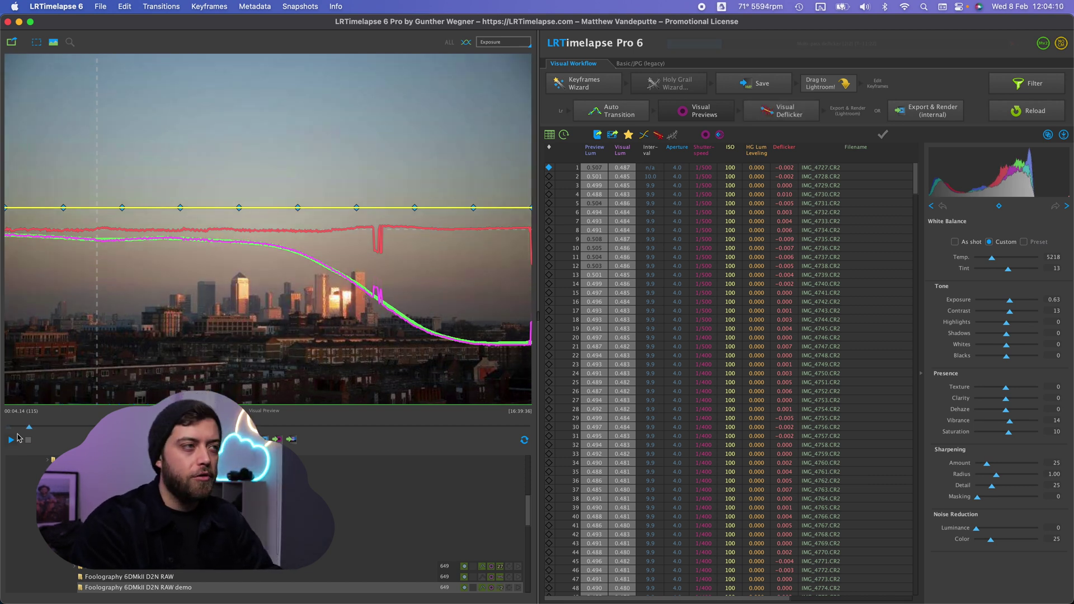
Step: Play the deflickered sequence once the two-pass deflicker has finished
left_click(12, 441)
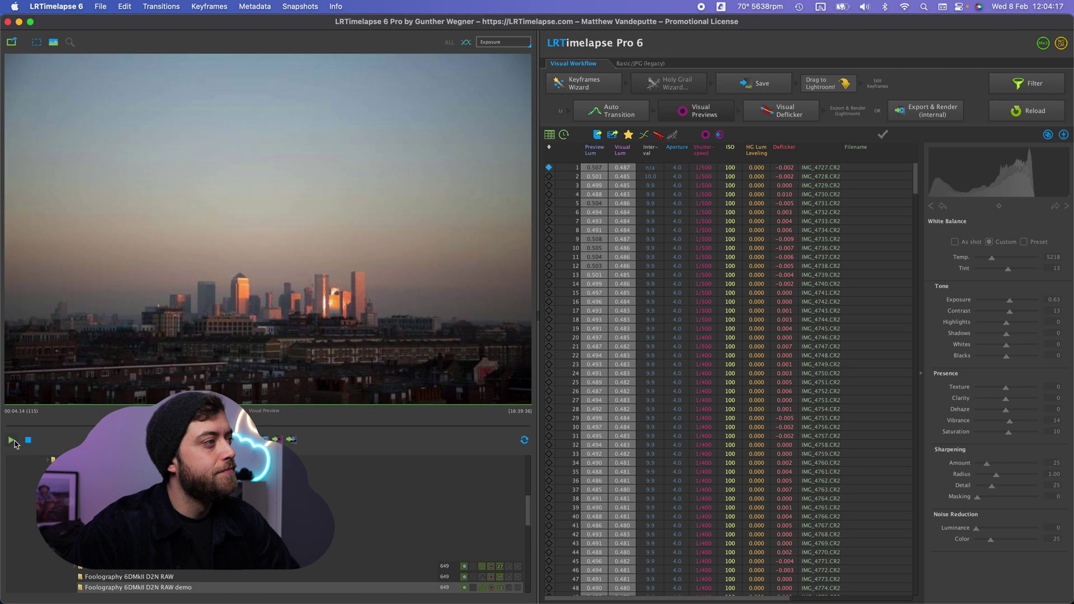
Step: Stop playback and move the playhead into the night frames around 447
left_click(13, 443)
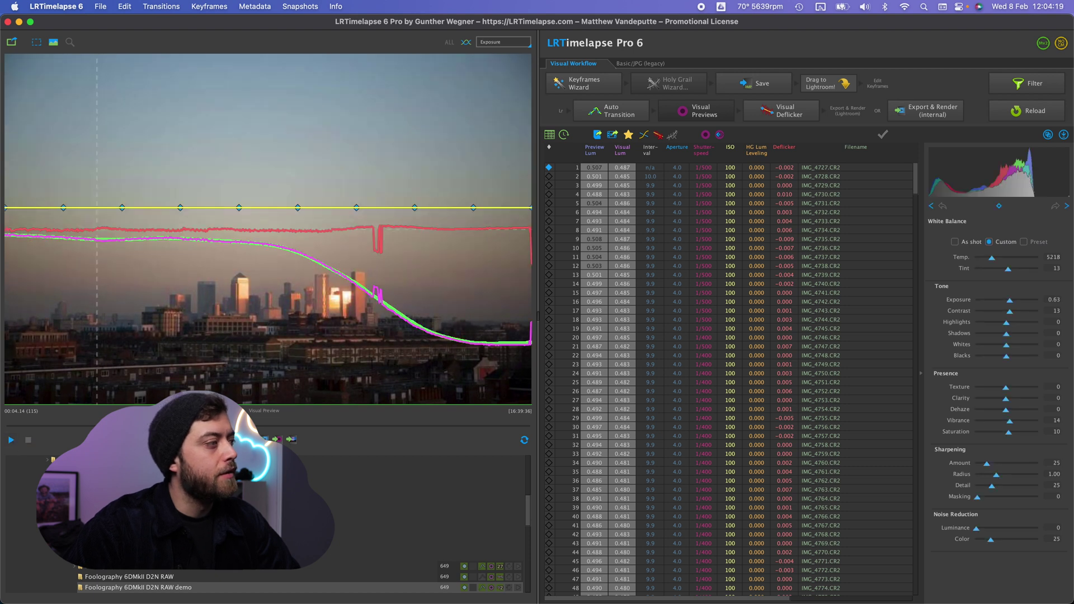
left_click_drag(96, 426, 365, 409)
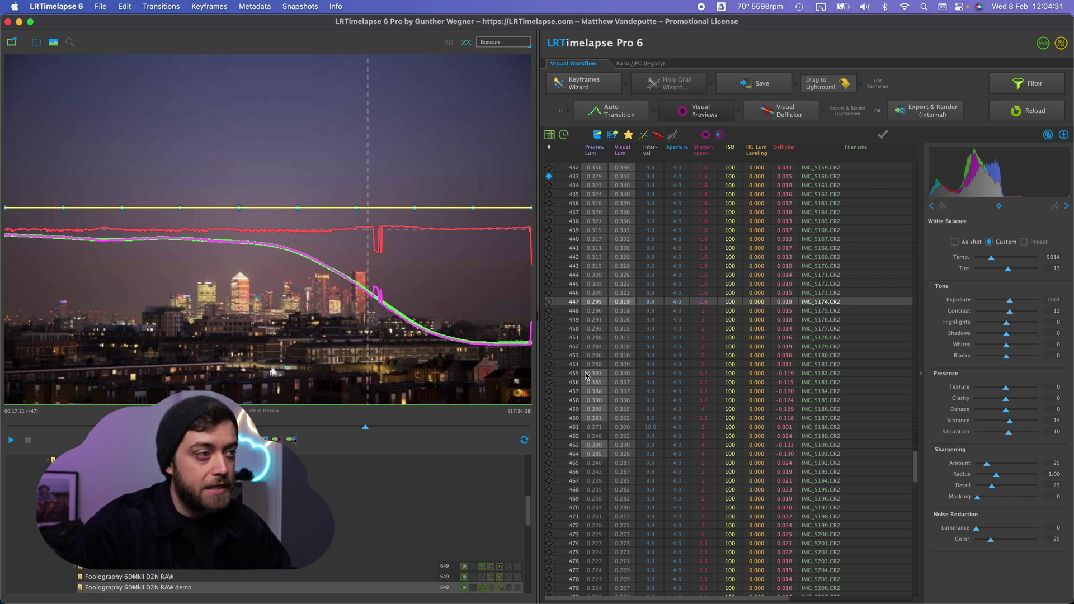
Step: Select frames 447–473 and refine their deflicker with Max. passes set to 4
scroll(584, 387, "down", 5)
left_click(649, 409, "shift")
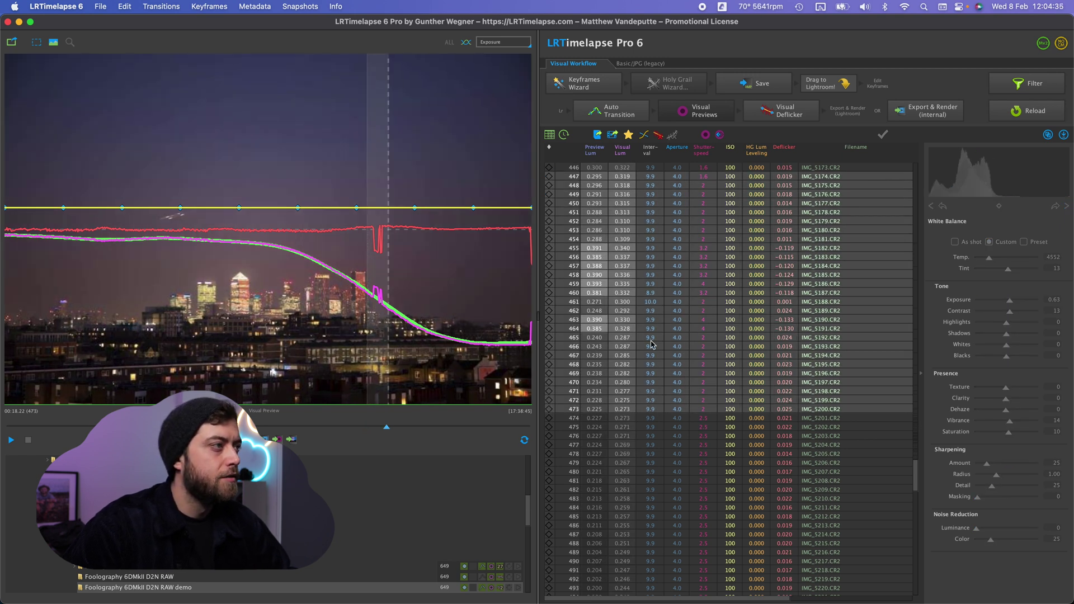
left_click(794, 111)
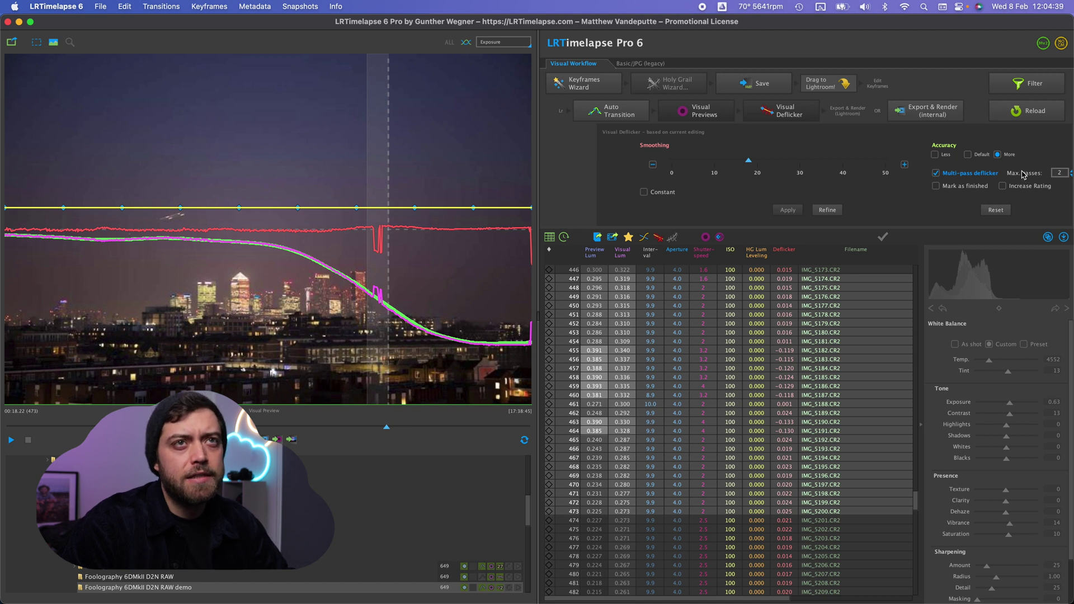
left_click(1069, 172)
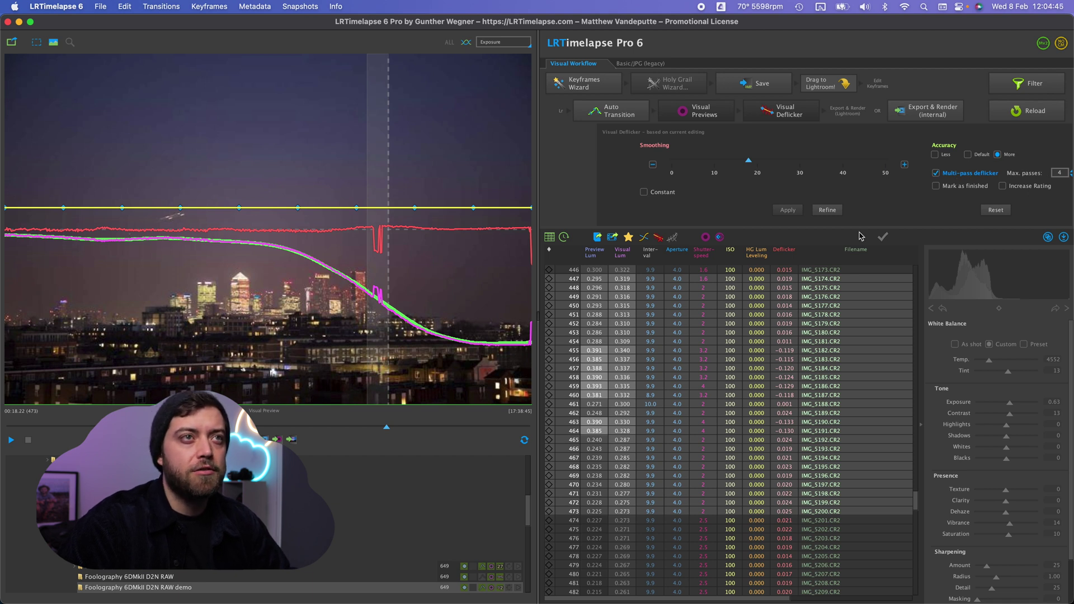
left_click(827, 209)
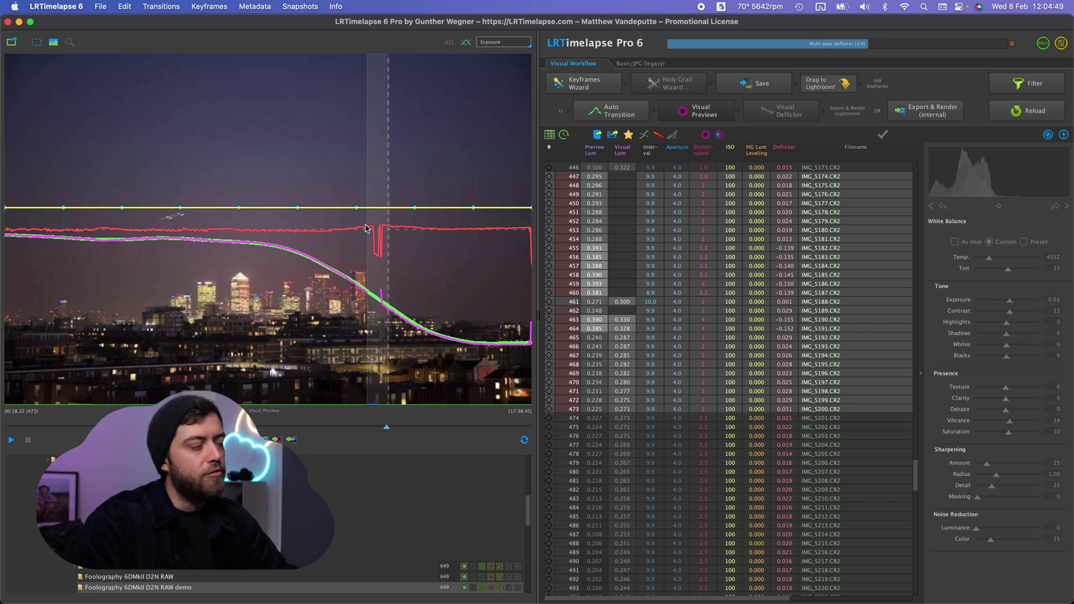
scroll(698, 305, "up", 2)
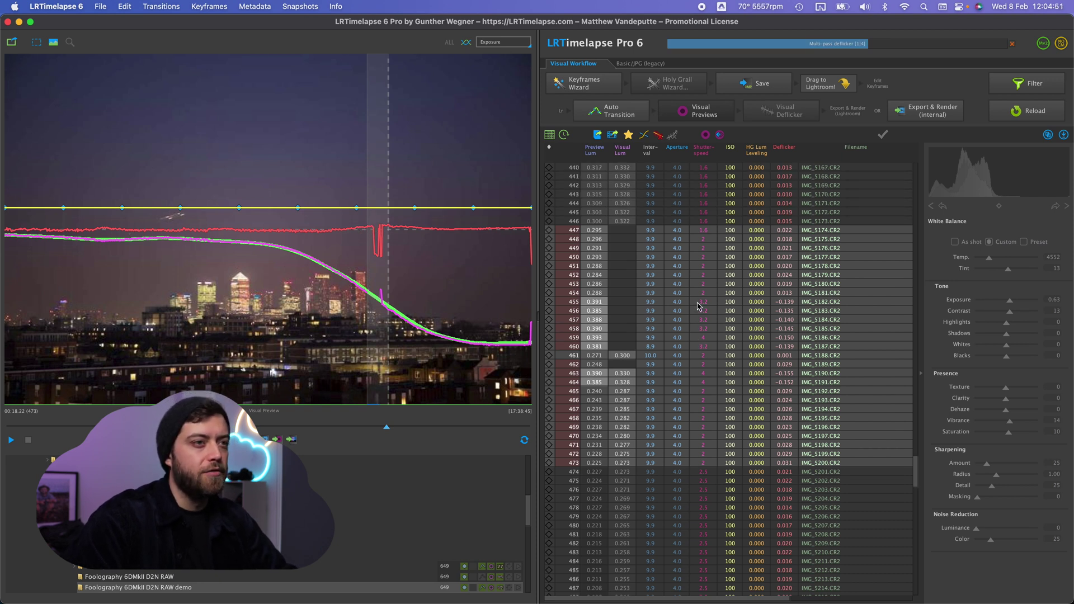
scroll(698, 305, "up", 5)
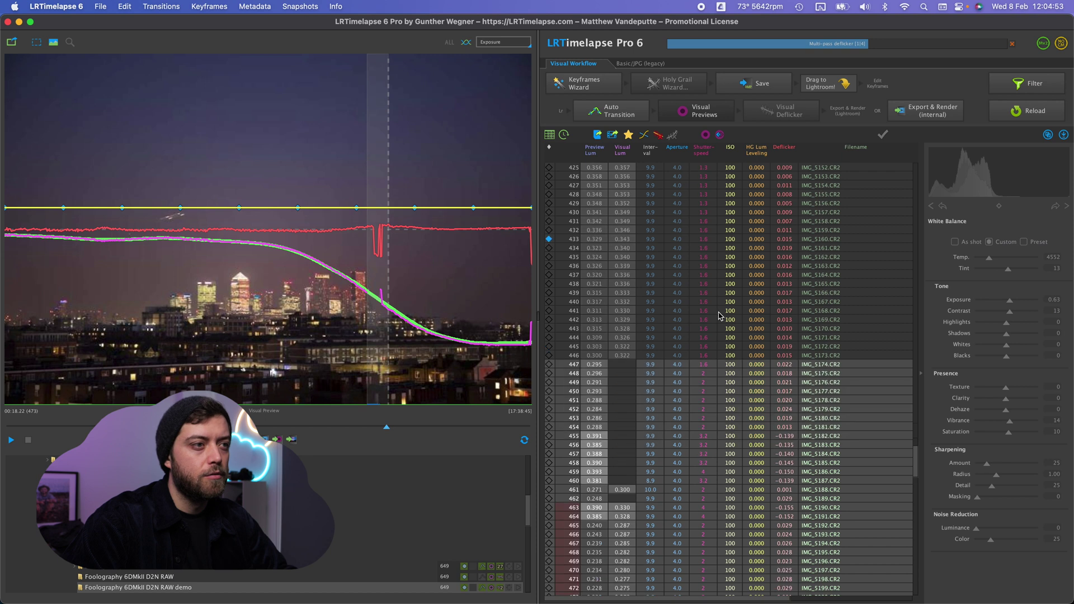
scroll(720, 315, "down", 4)
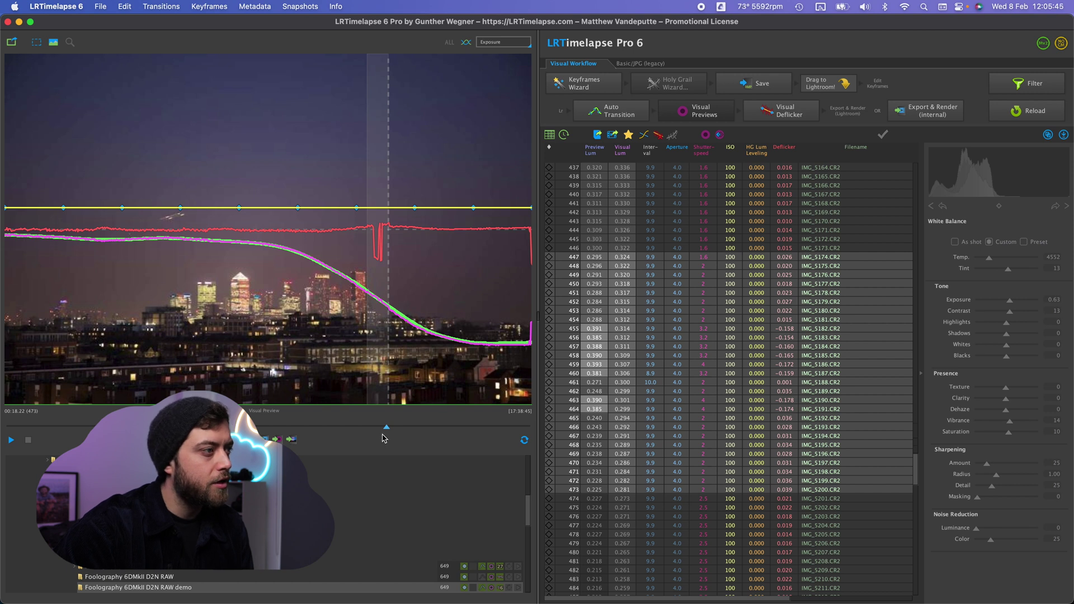
Step: Play back the refined sequence, then stop and settle on frame 456
left_click(12, 441)
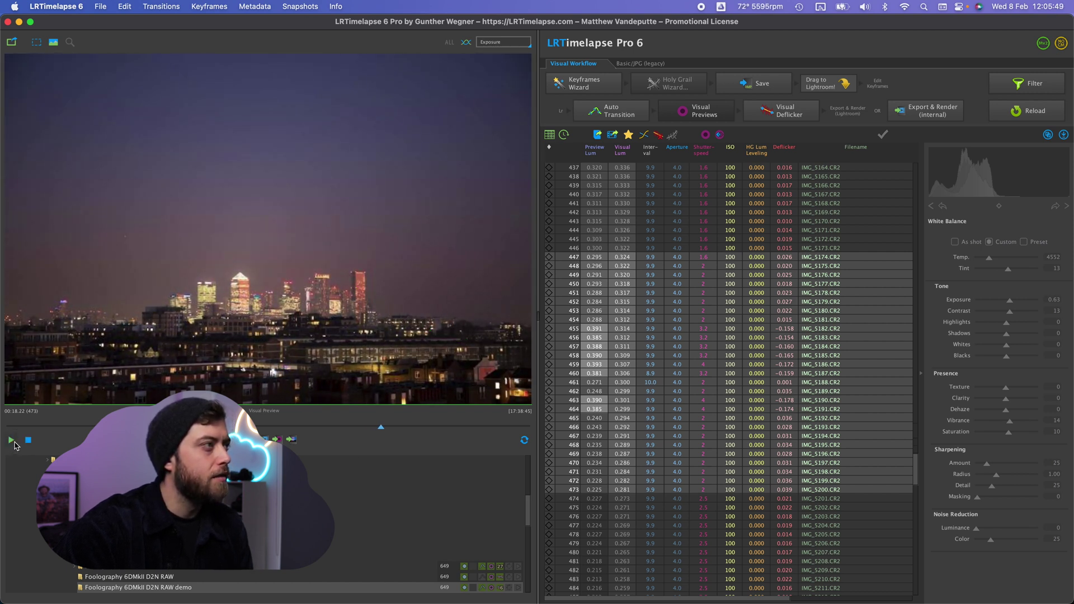
left_click(12, 441)
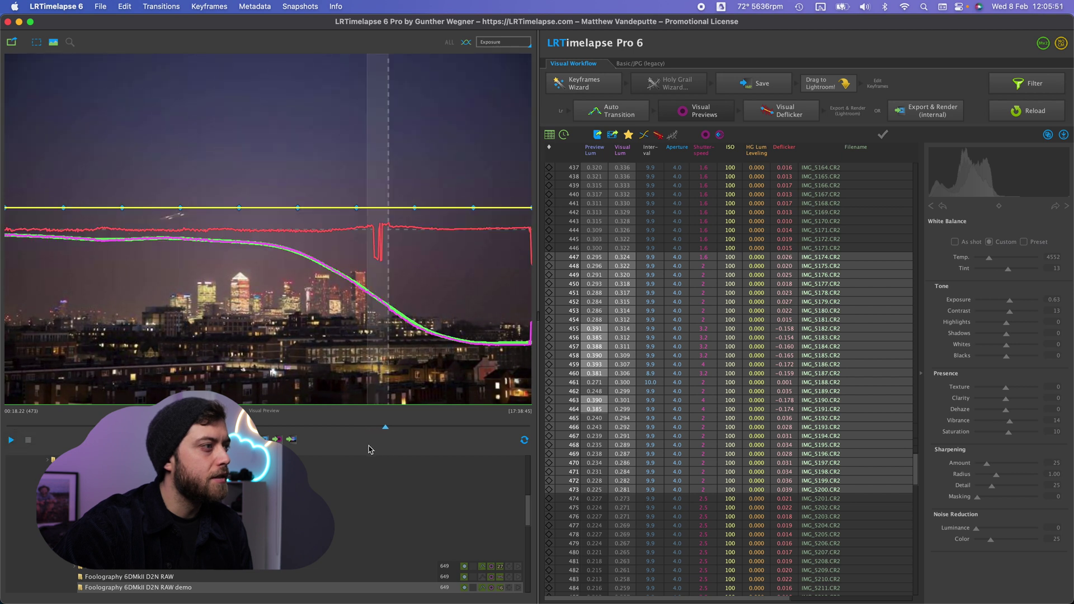
mouse_move(390, 424)
left_mouse_down()
mouse_move(366, 426)
mouse_move(380, 427)
left_mouse_up()
Step: Run another Refine deflicker pass, then review frames from early daylight to the final night frames
left_click(768, 117)
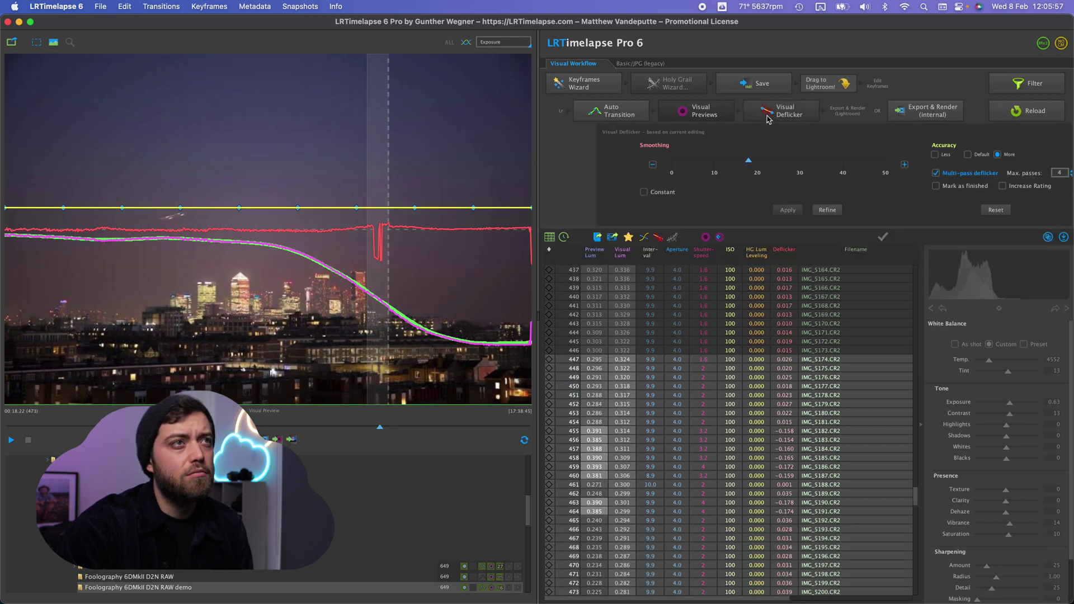
left_click(827, 210)
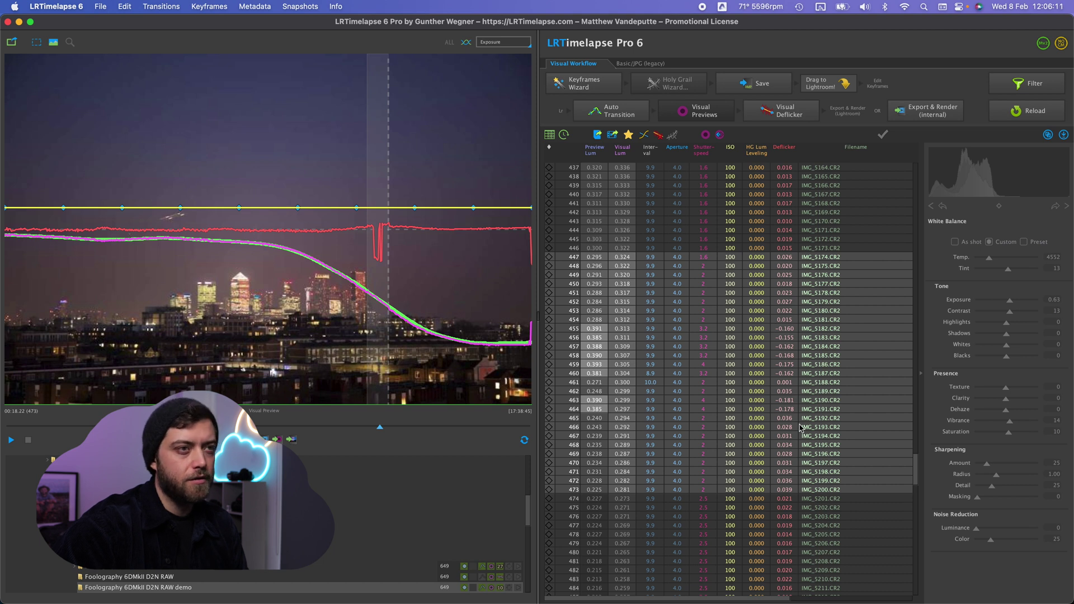
mouse_move(376, 428)
left_mouse_down()
mouse_move(355, 429)
mouse_move(403, 428)
mouse_move(376, 429)
left_mouse_up()
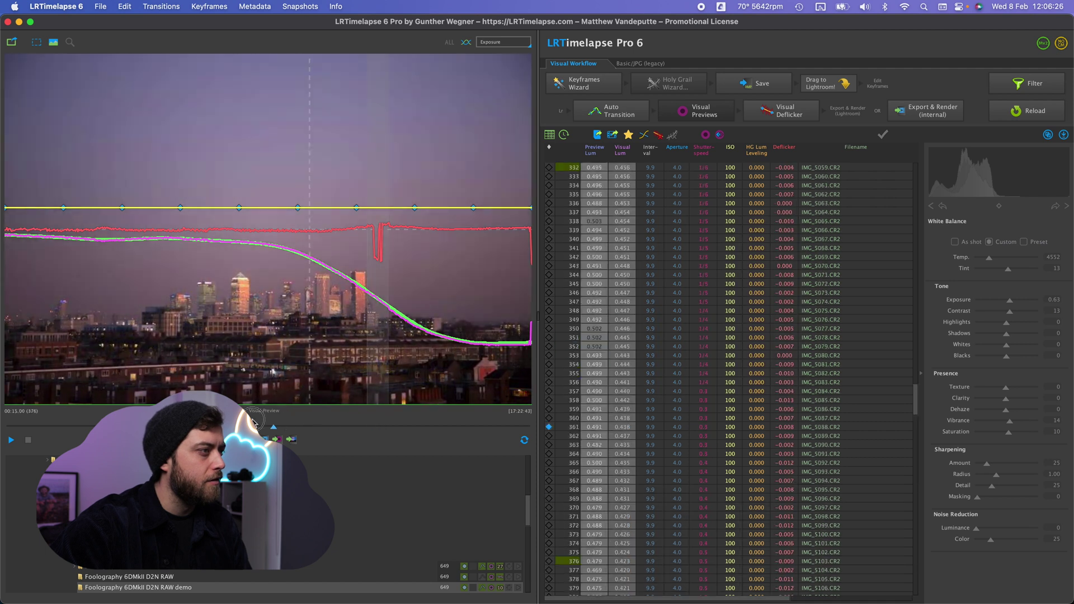
left_click_drag(377, 427, 69, 427)
left_click_drag(161, 399, 526, 401)
Step: Refine the visual deflicker on night frames 641–649 and scrub the preview to frame 636
left_click(677, 522)
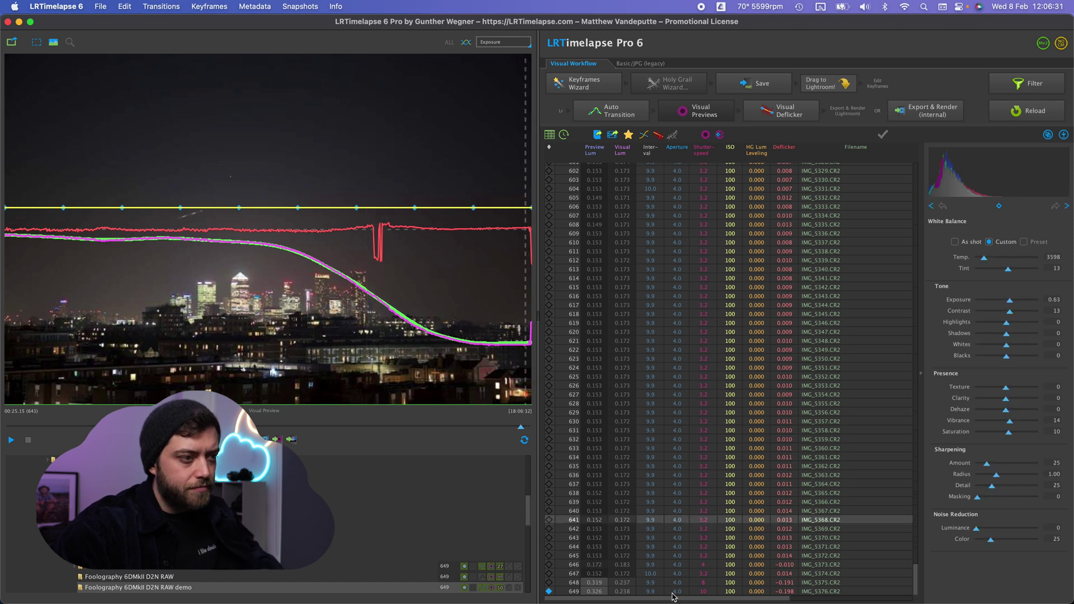
left_click(673, 597)
left_click(784, 110)
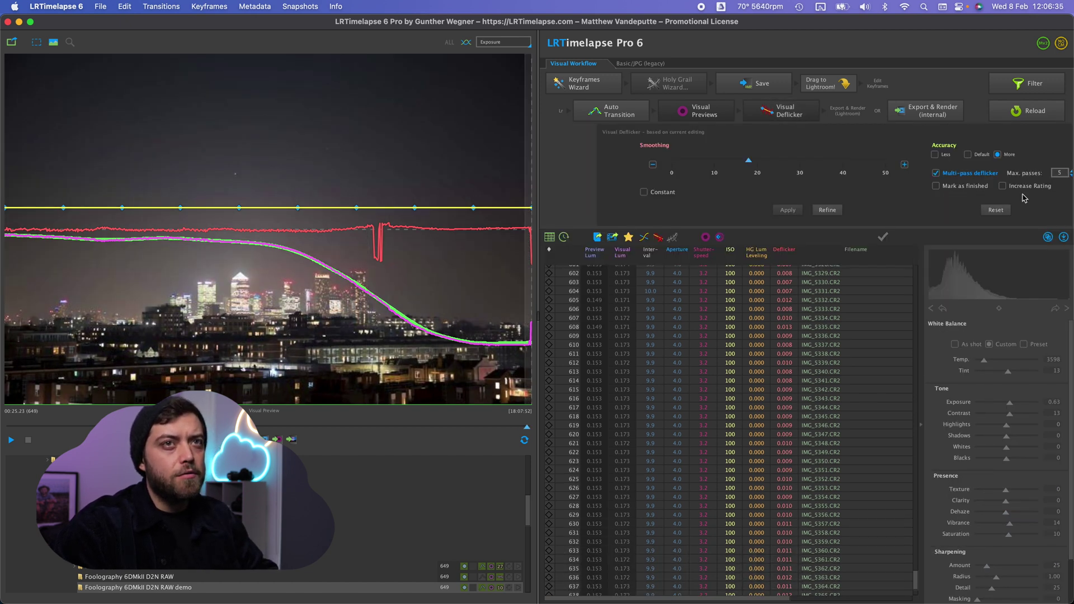
left_click(825, 211)
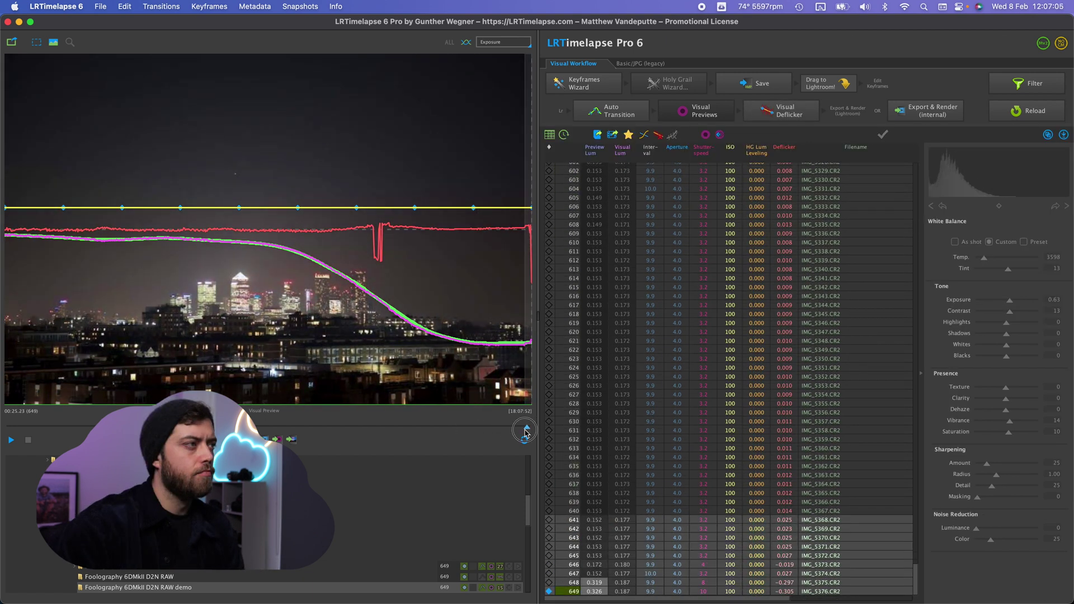
left_click_drag(526, 432, 515, 433)
Step: Widen the selection to frames 634–649 and run Visual Deflicker Refine again
left_click(667, 592, "shift")
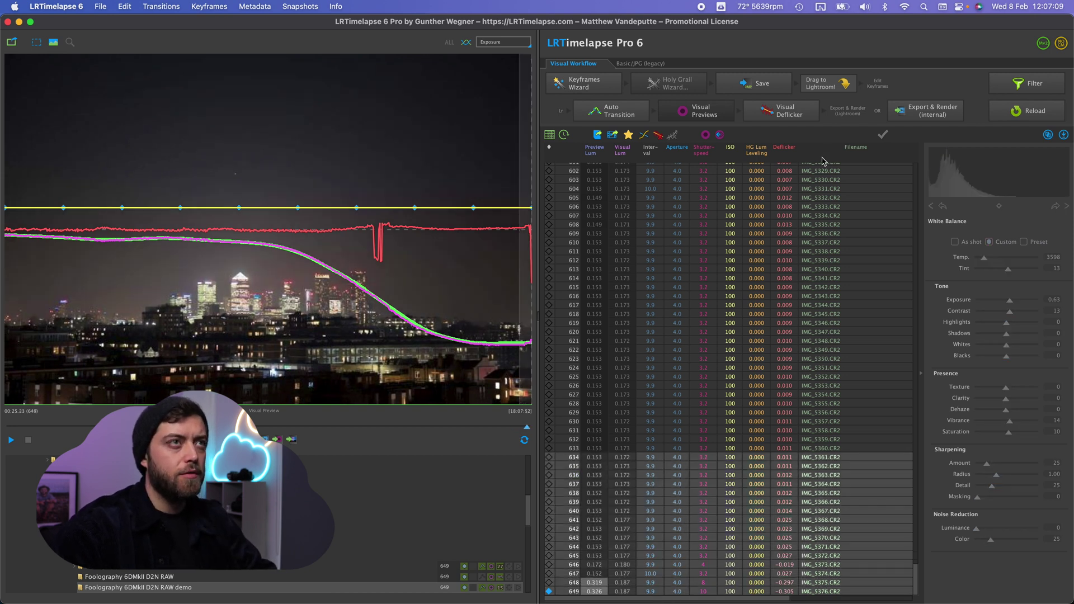
left_click(780, 110)
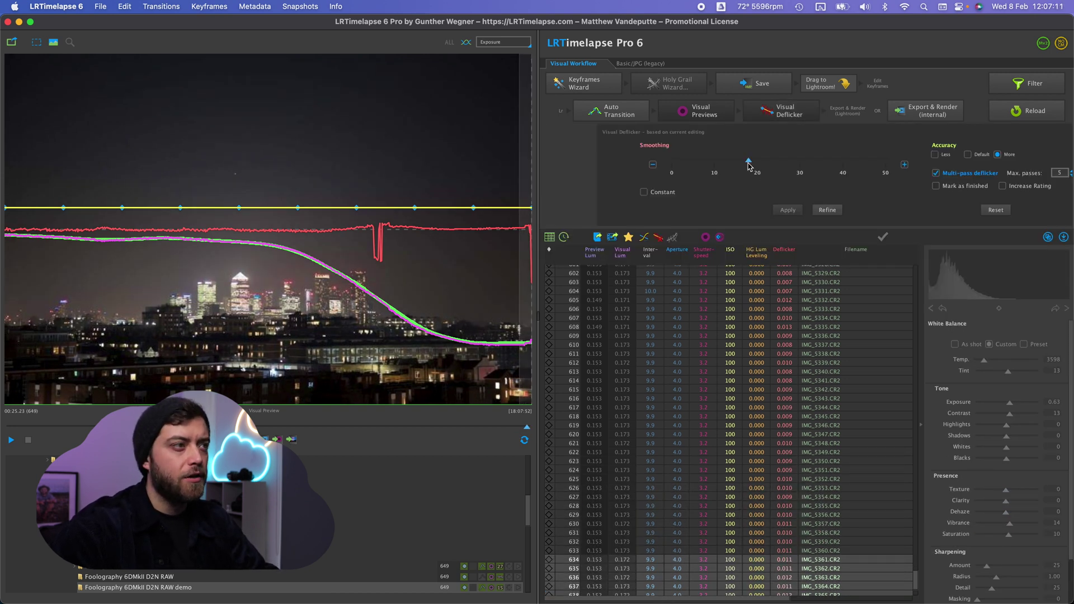
left_click(748, 164)
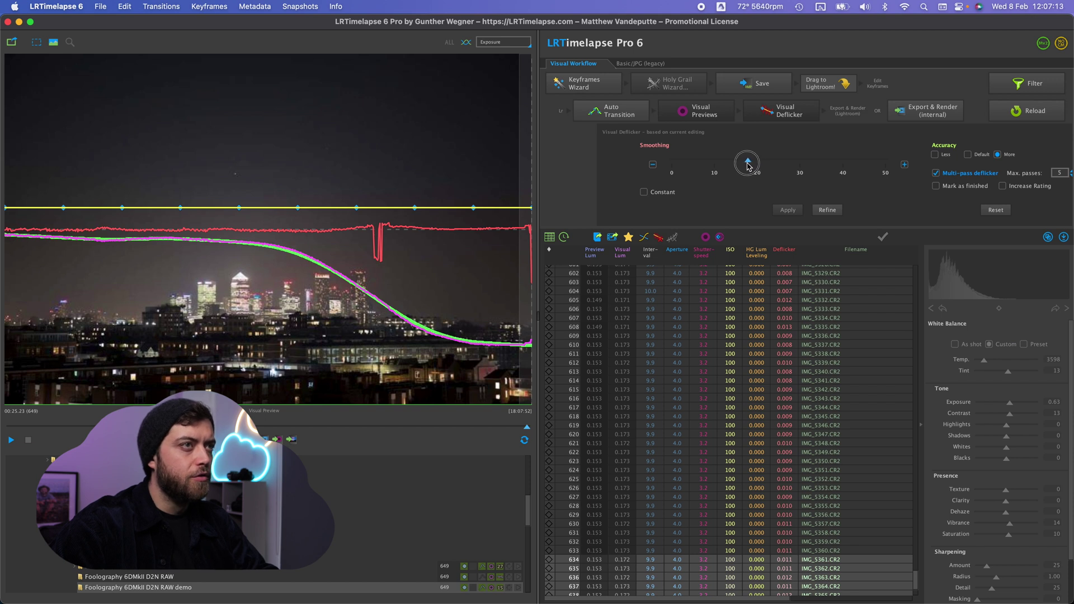
left_click(827, 211)
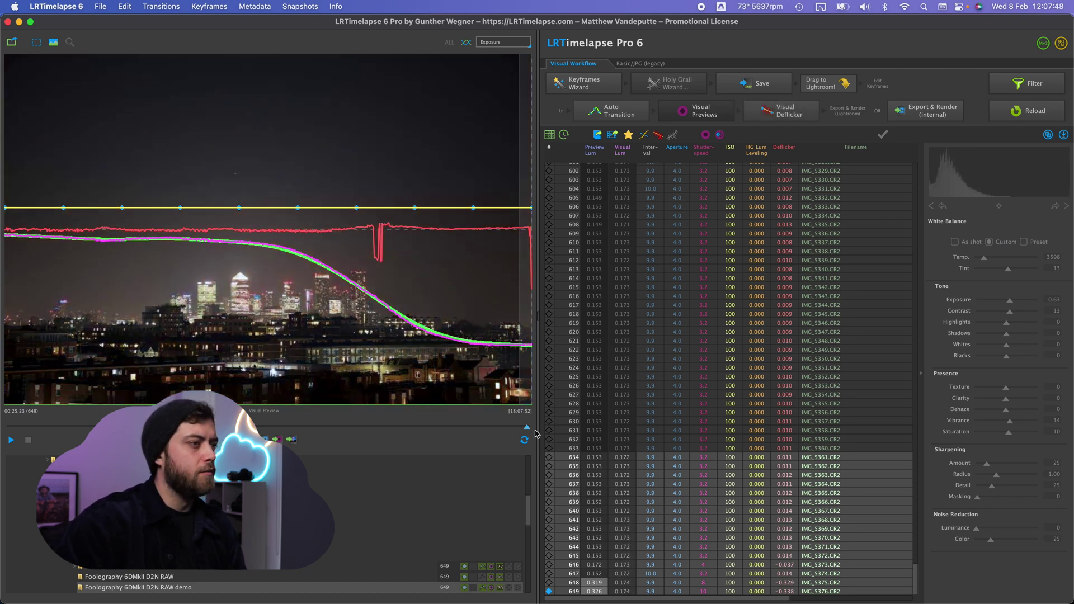
left_click(399, 429)
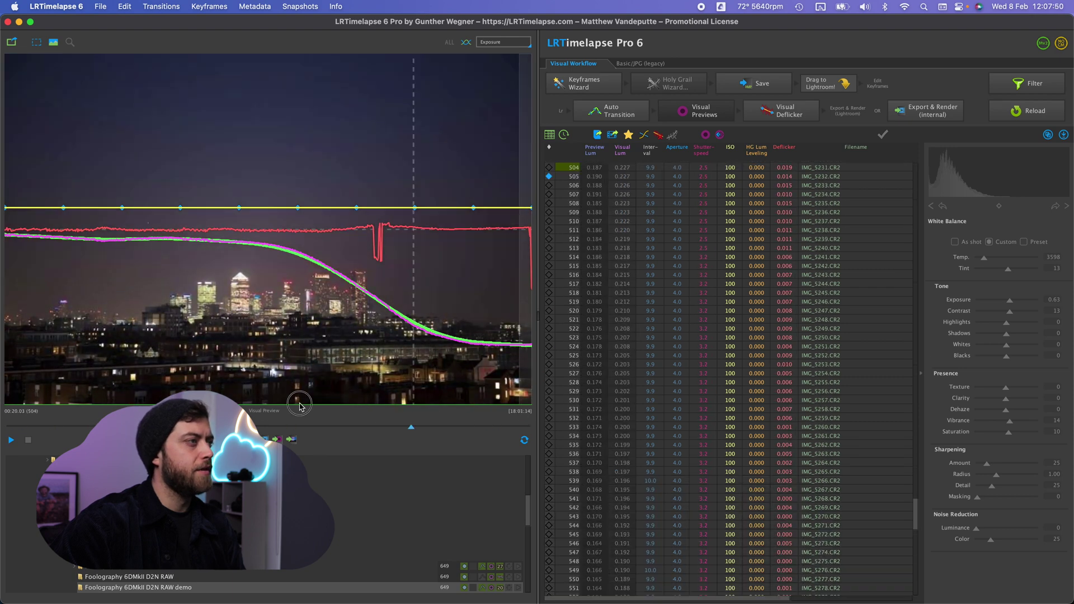
Step: Play through the sunset-to-night transition to check it, then return to frame 1
left_click(46, 384)
left_click_drag(46, 384, 526, 386)
key("Home")
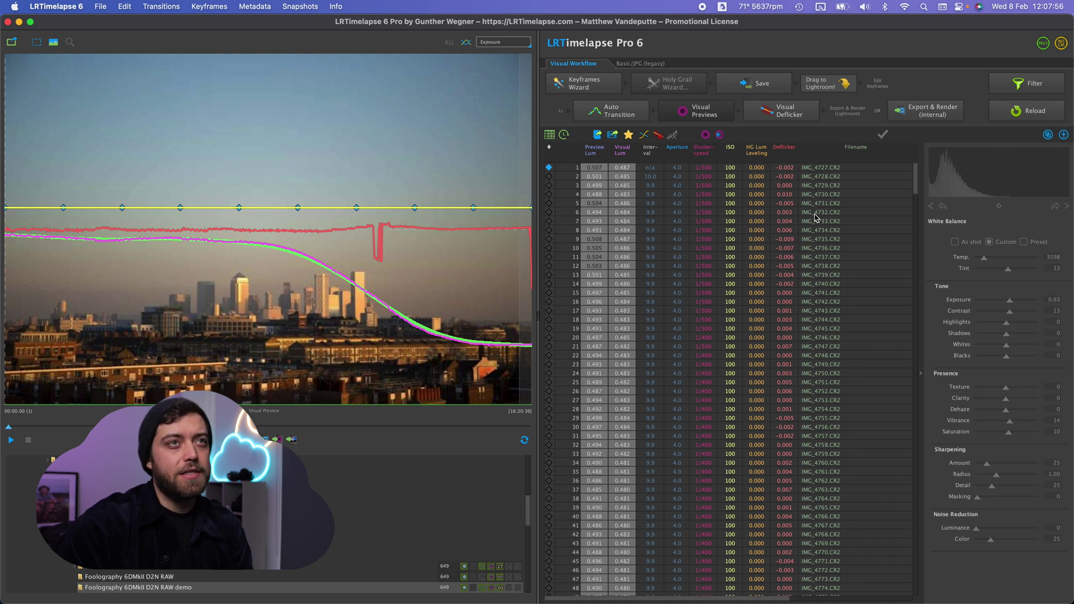
Step: Start the internal export into the Timelapse photos folder at source resolution instead of 4K
left_click(923, 111)
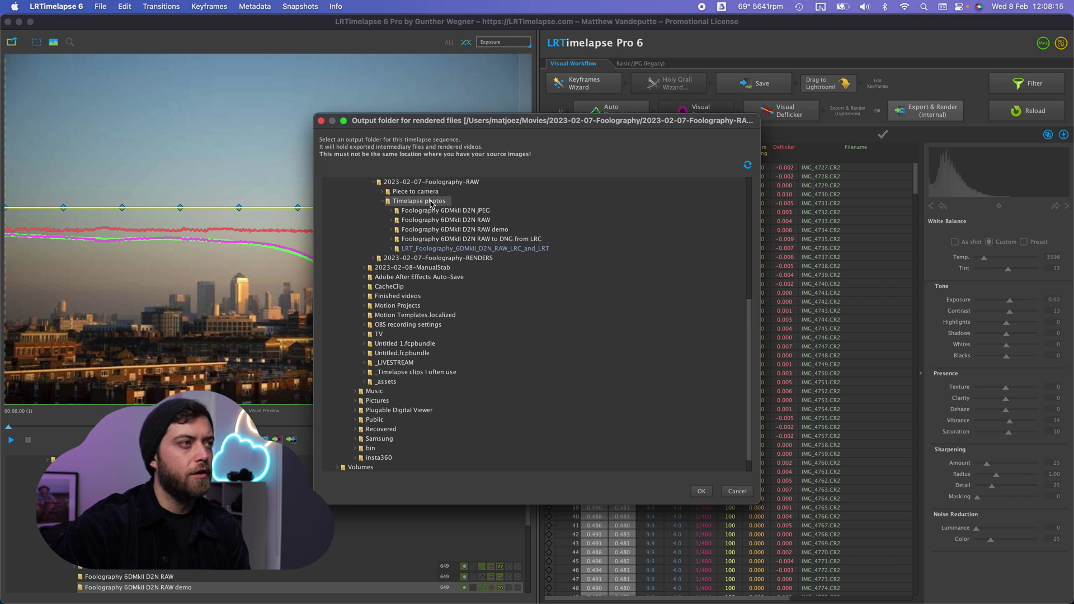
left_click(703, 492)
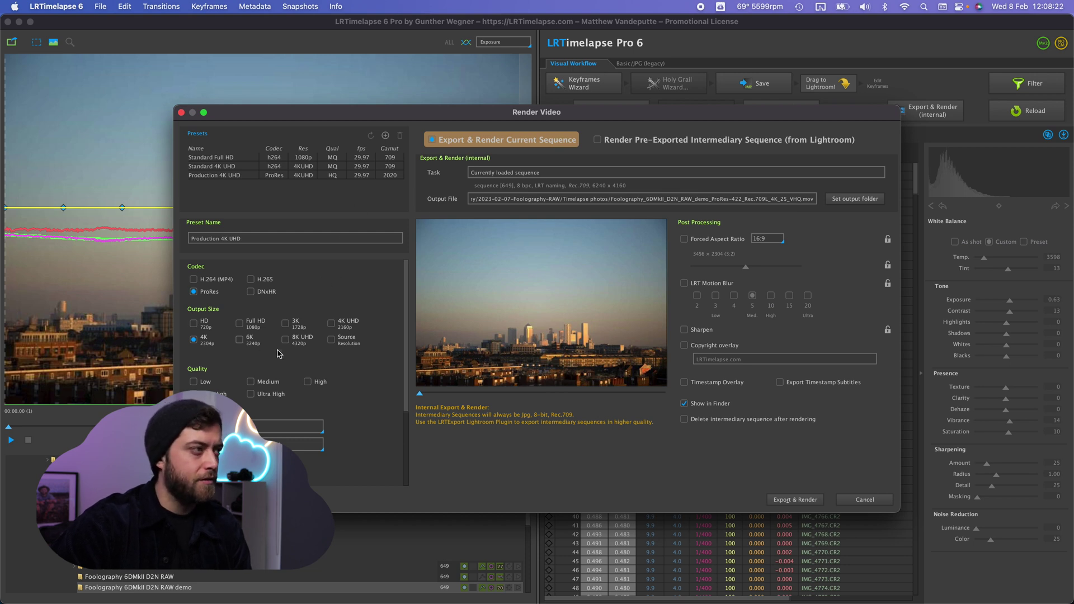
left_click(332, 342)
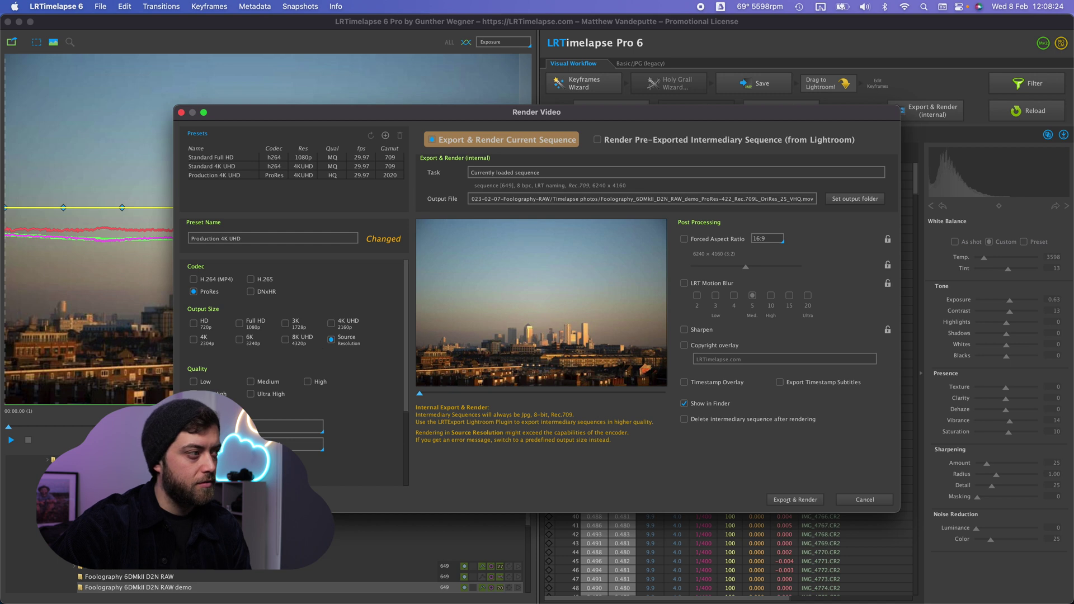
scroll(314, 389, "down", 2)
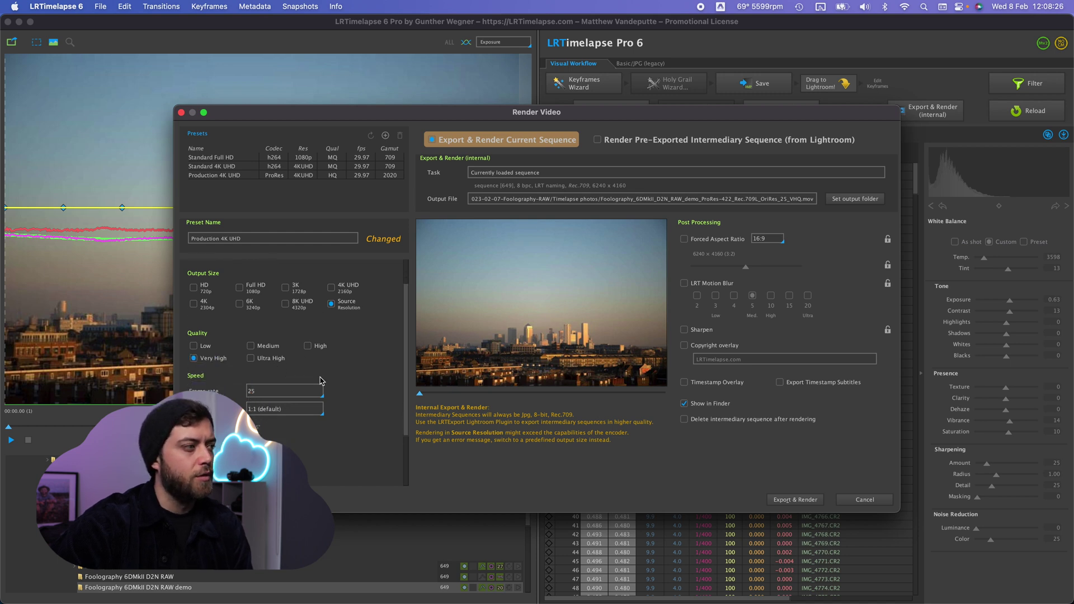
scroll(321, 381, "down", 2)
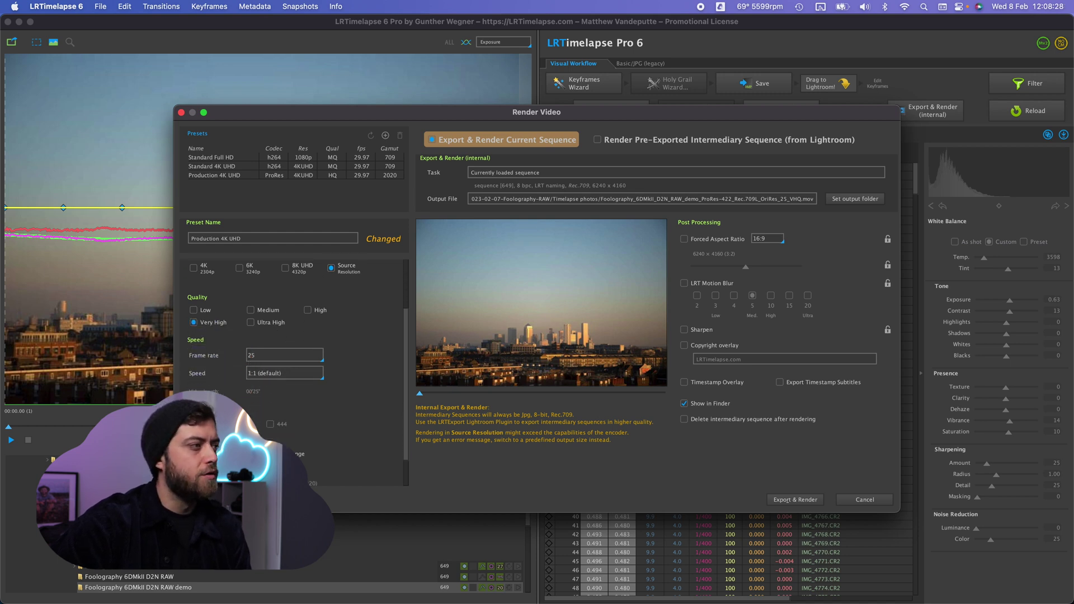
scroll(326, 420, "down", 2)
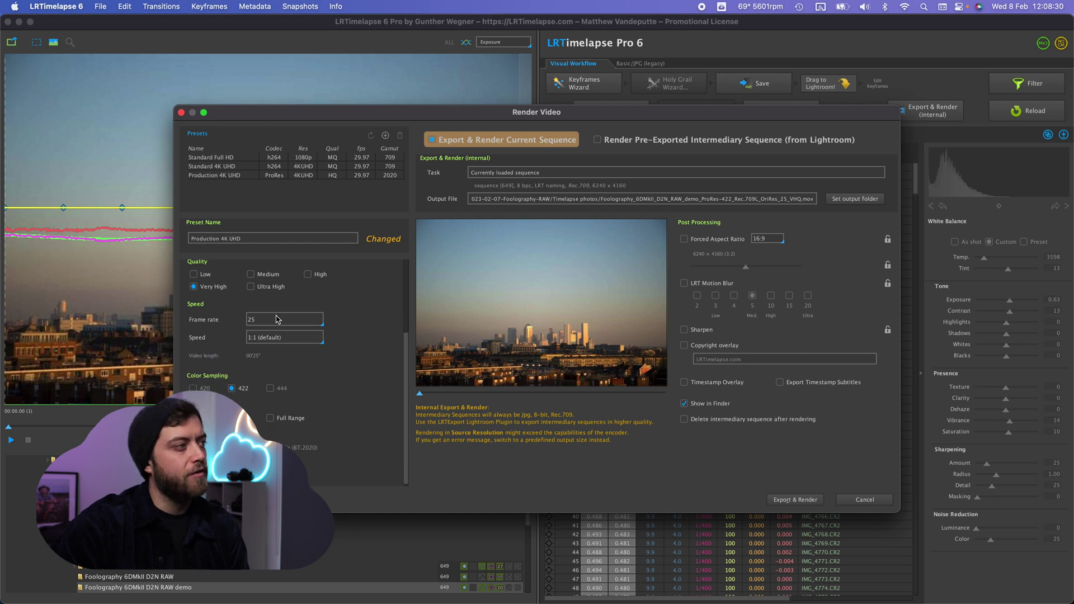
Step: Try 2x playback speed, then keep the video speed at 1:1
left_click(321, 339)
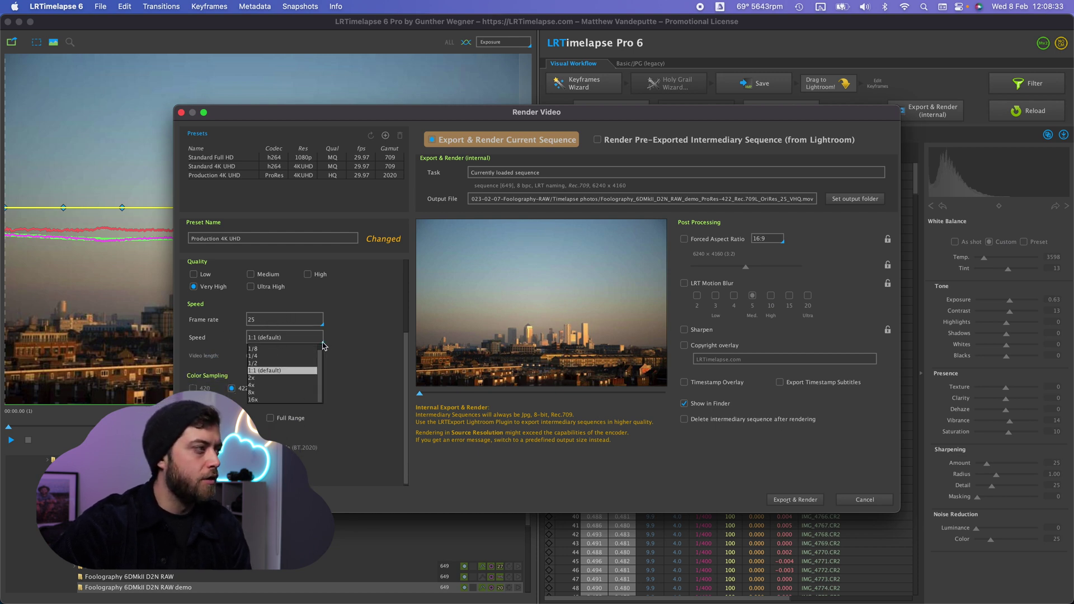
left_click(359, 351)
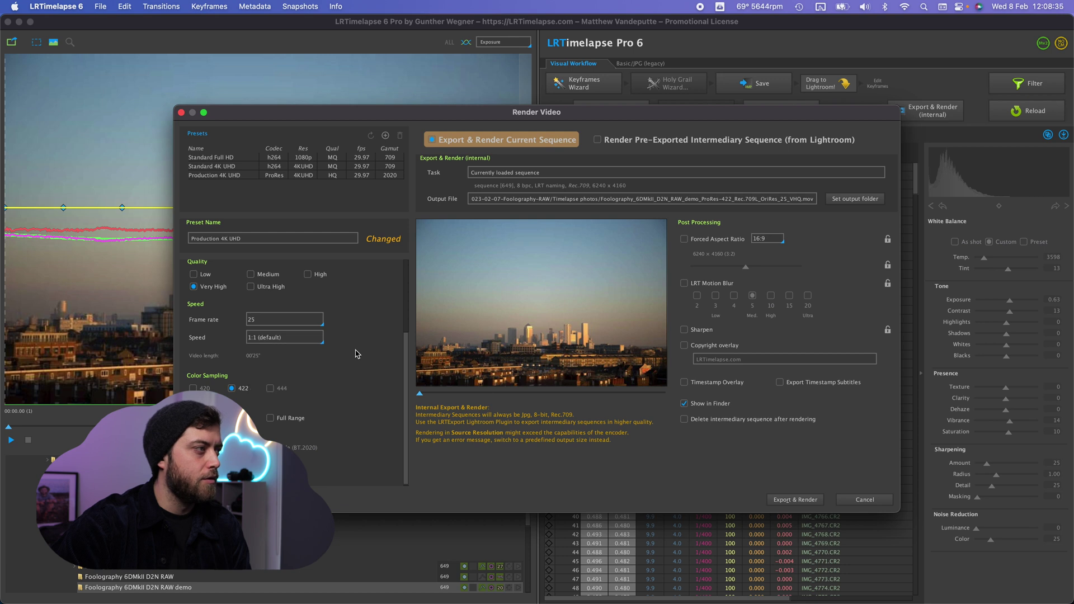
left_click(322, 343)
left_click(302, 377)
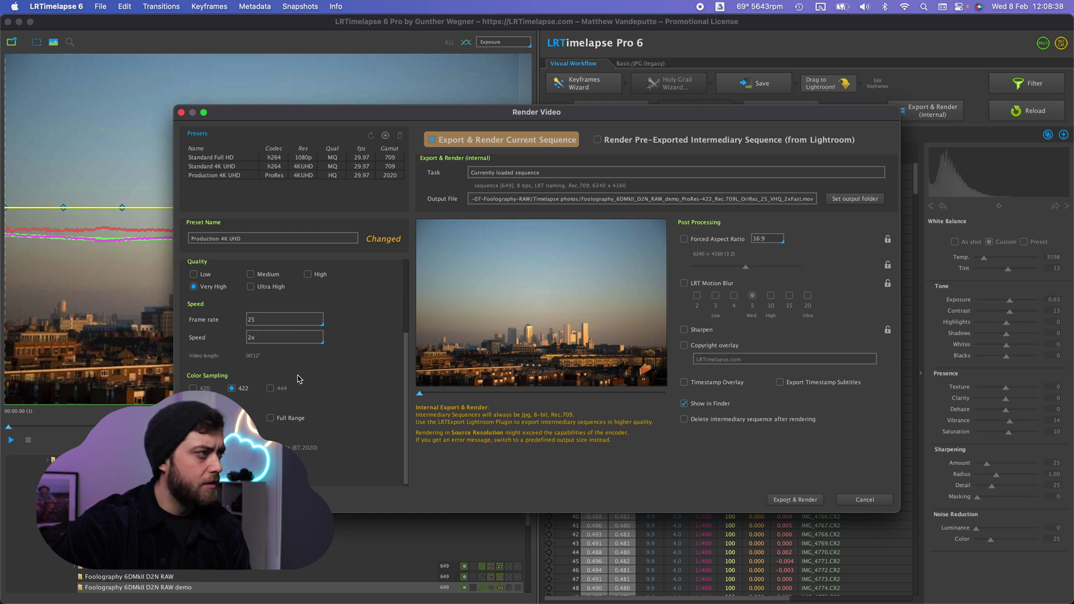
left_click(323, 347)
left_click(297, 372)
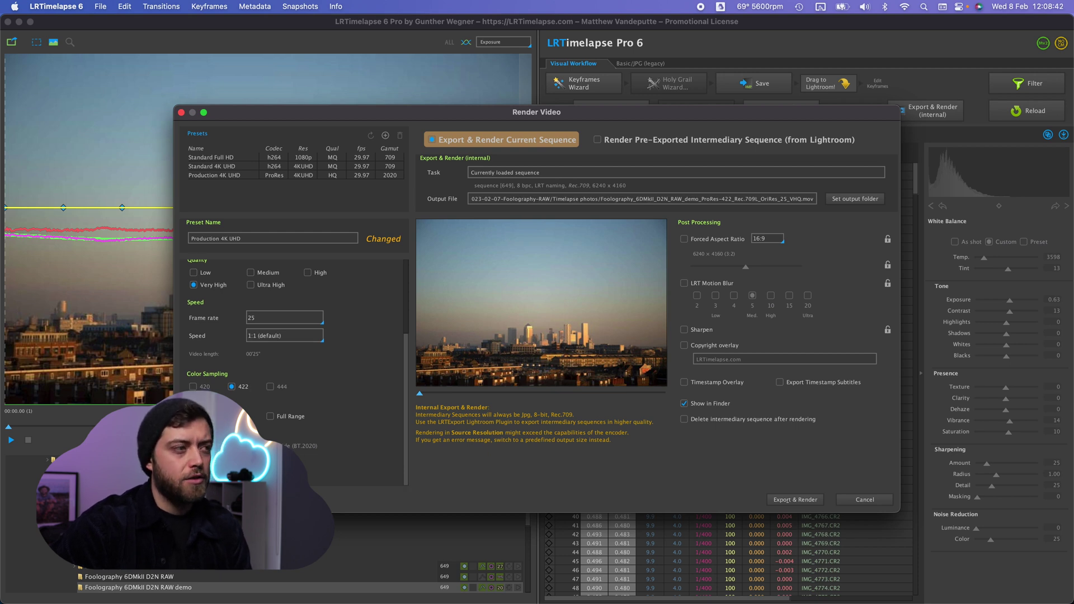
scroll(352, 431, "up", 5)
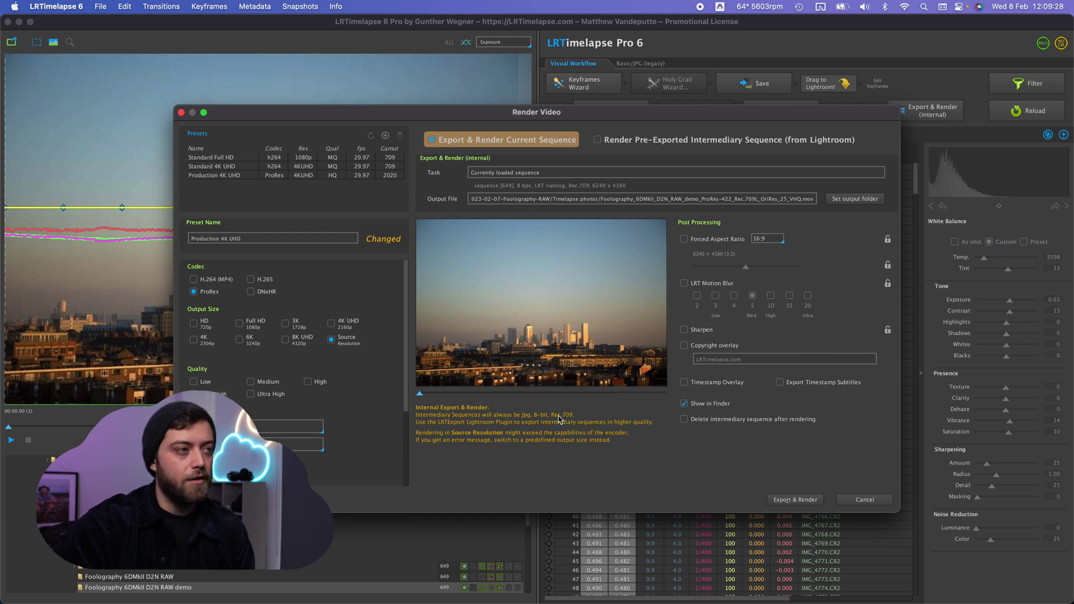
Step: Leave full-range colour off and the 3:2 frame uncropped, then start rendering the ProRes video
scroll(358, 417, "down", 5)
left_click(284, 416)
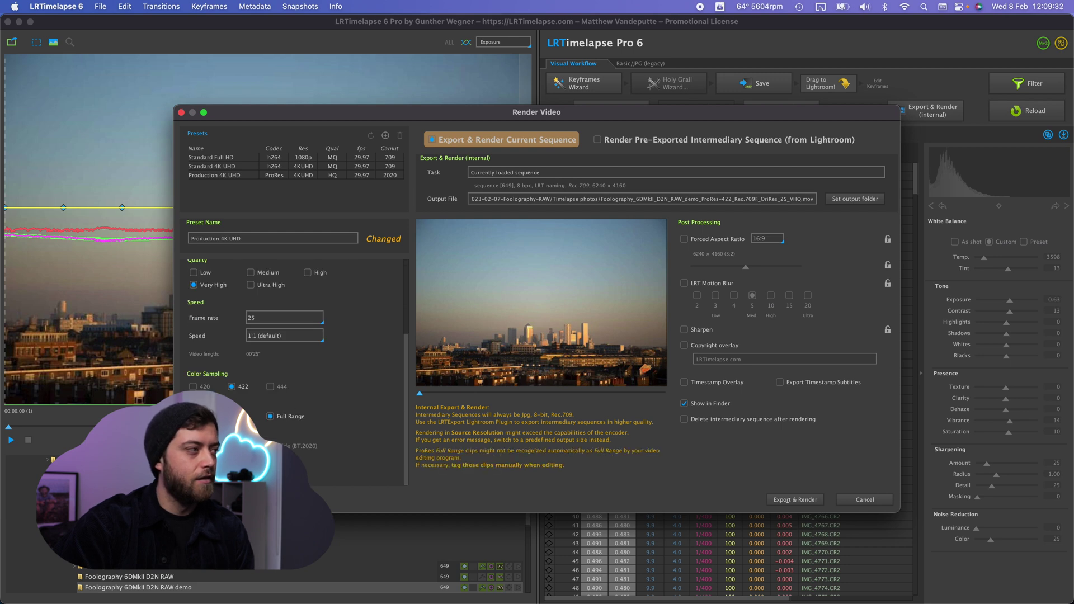
left_click(193, 417)
scroll(352, 436, "up", 5)
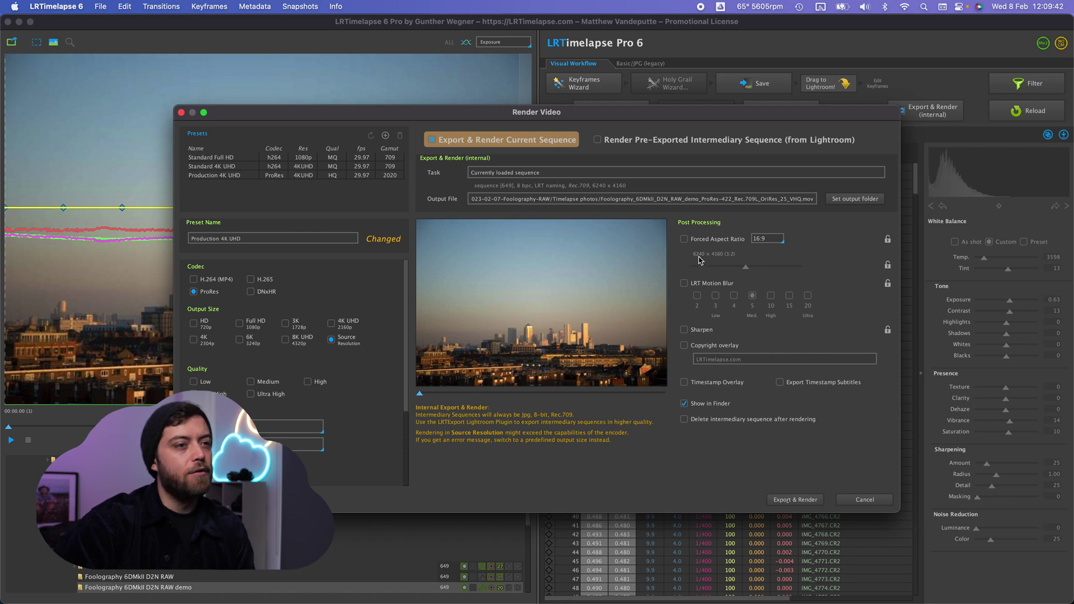
left_click(728, 239)
left_click_drag(748, 271, 701, 275)
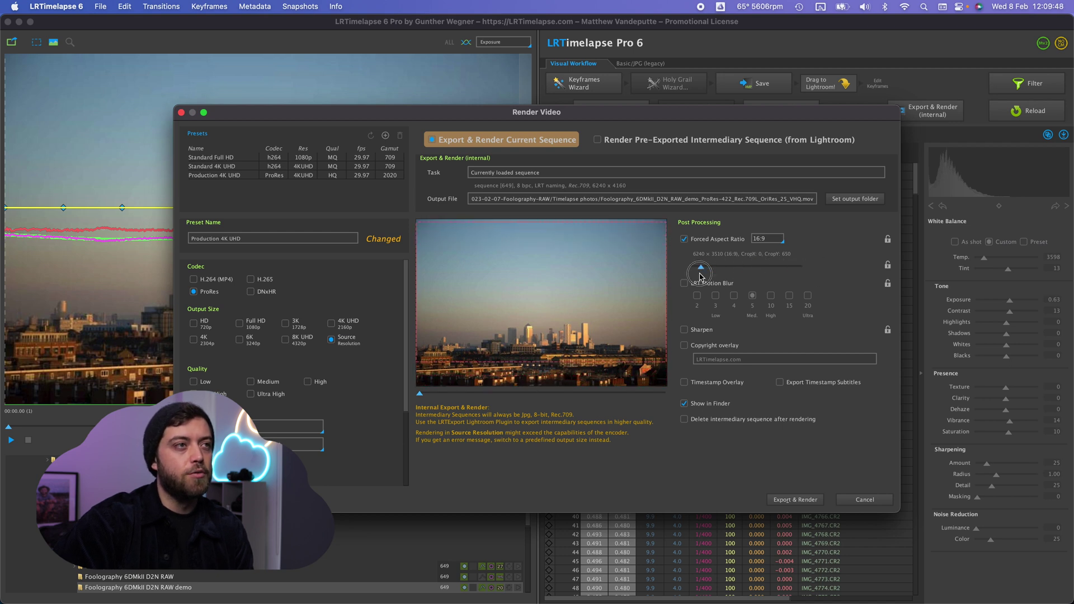
left_click(714, 239)
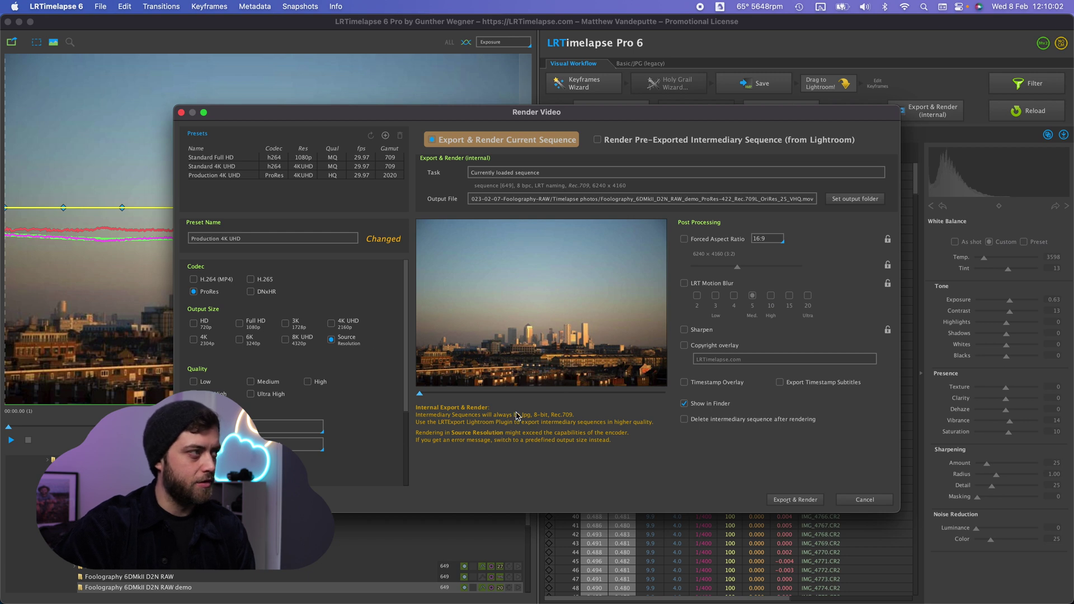
left_click(804, 502)
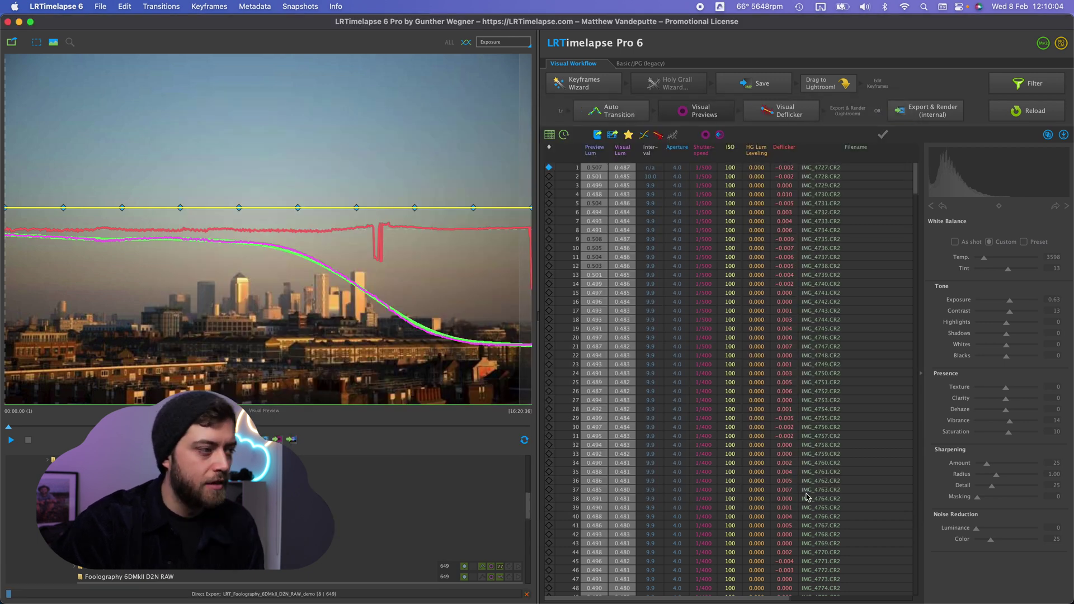